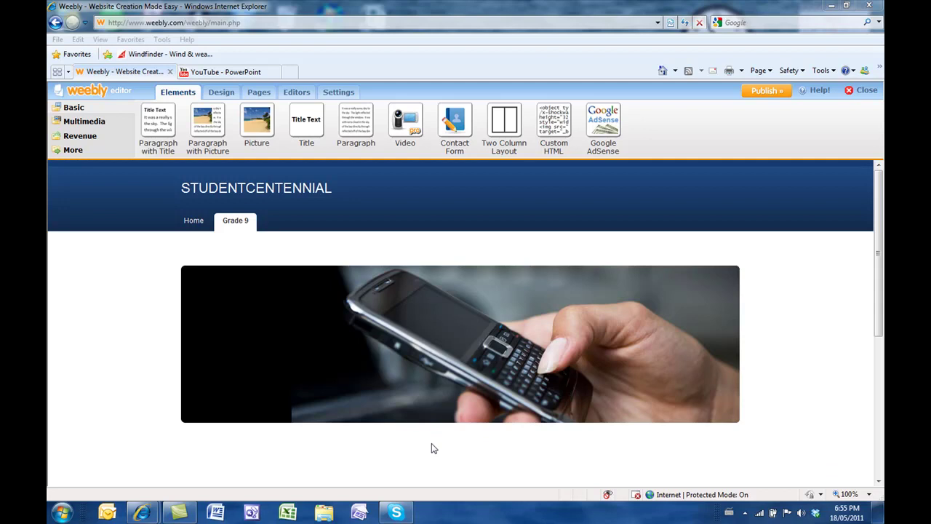
- Look over the empty Grade 9 page and the pages nested under its Business submenu
mouse_move(882, 311)
mouse_down()
mouse_move(883, 339)
mouse_move(883, 327)
mouse_up()
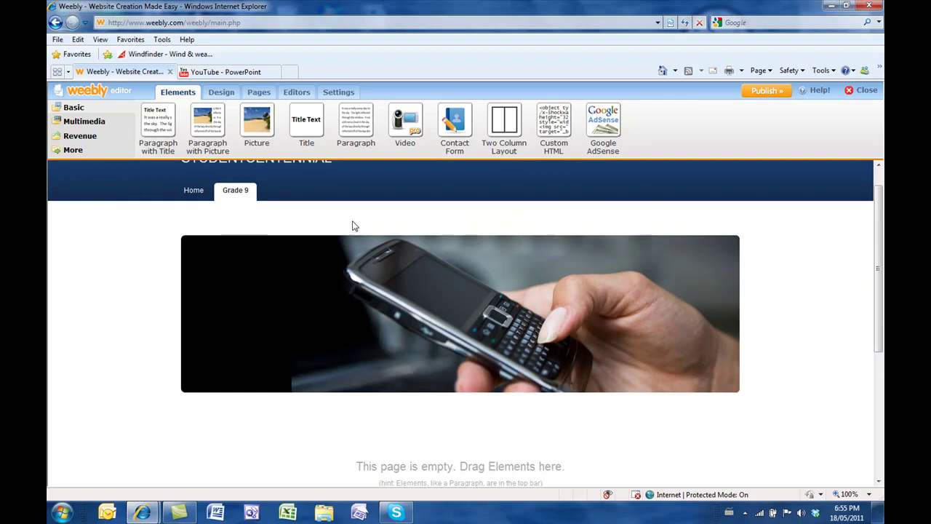
scroll(356, 226, up, 1)
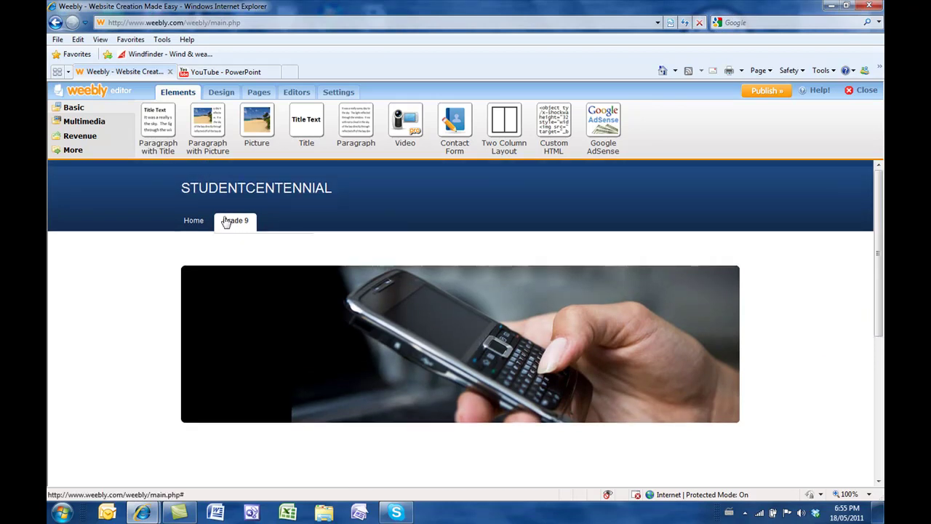
mouse_move(247, 248)
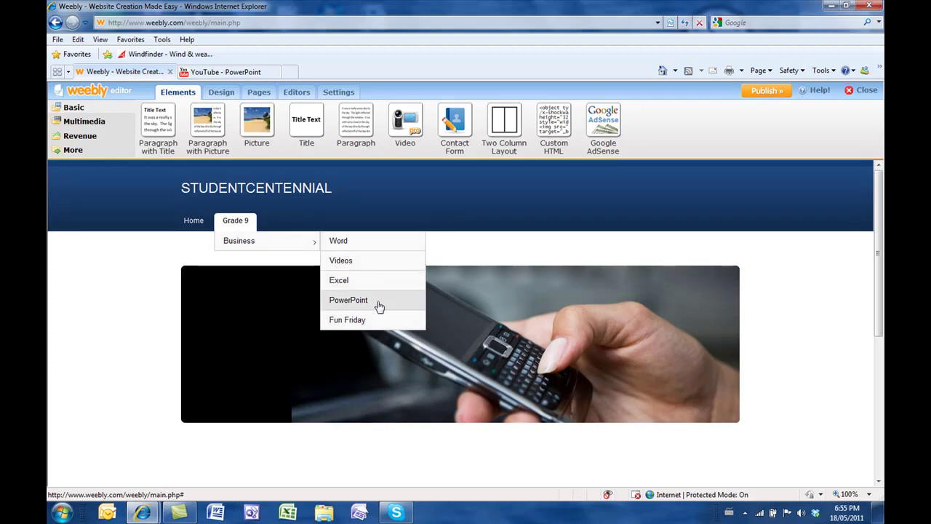
scroll(471, 389, down, 1)
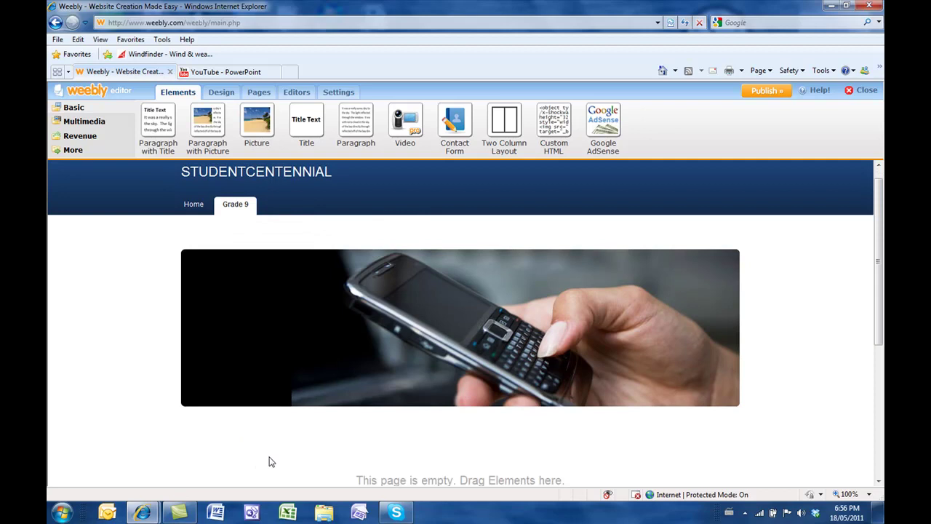
scroll(484, 337, down, 3)
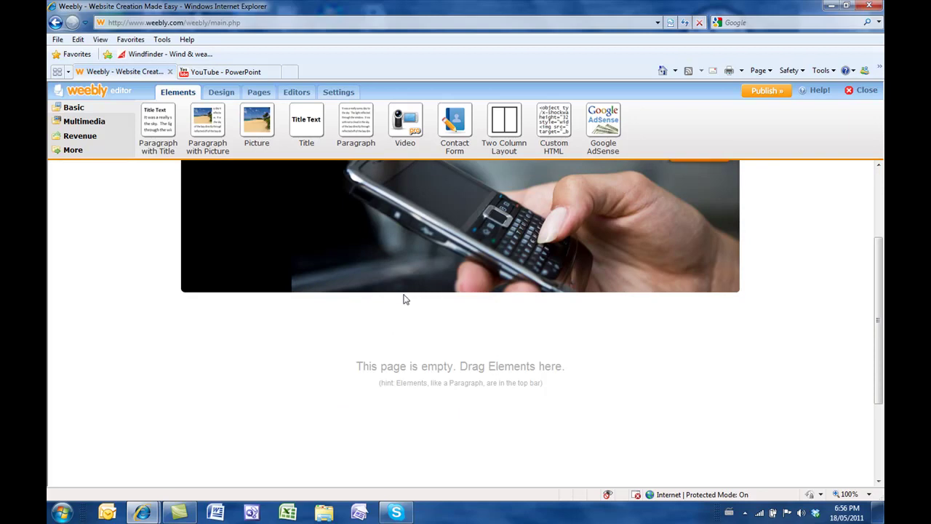
scroll(419, 312, up, 3)
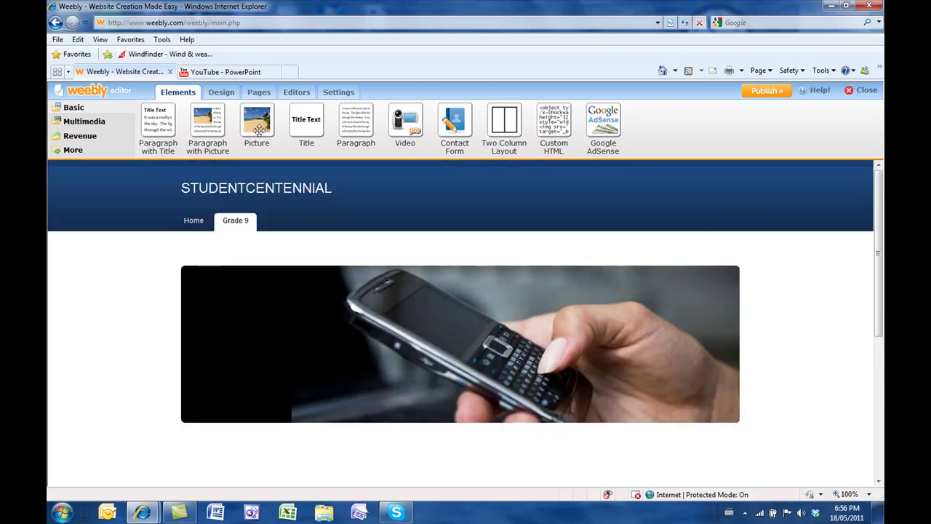
- Add a new page to the site and name it Geo
click(264, 95)
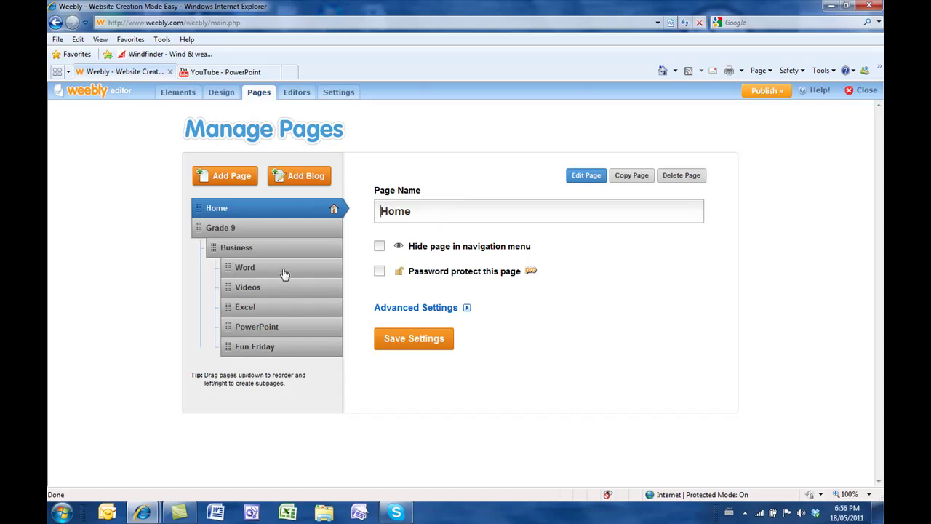
click(231, 178)
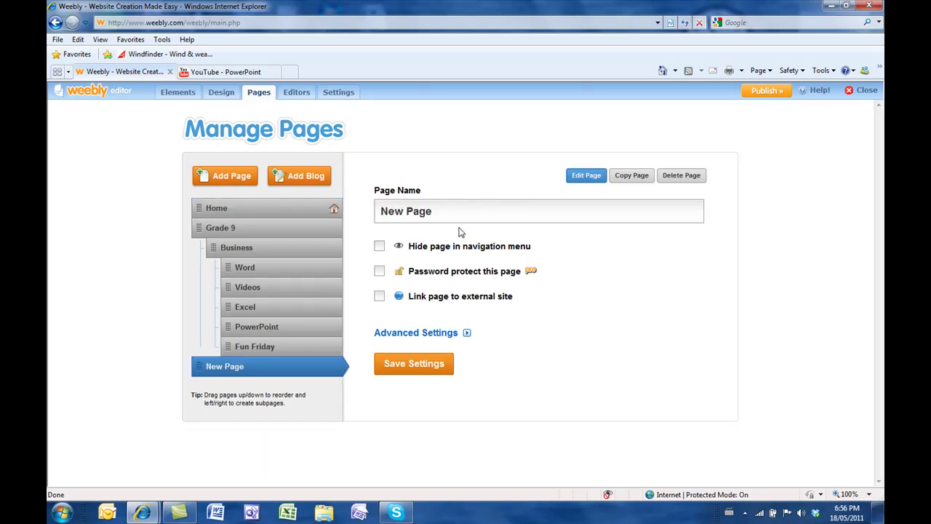
text(Geo)
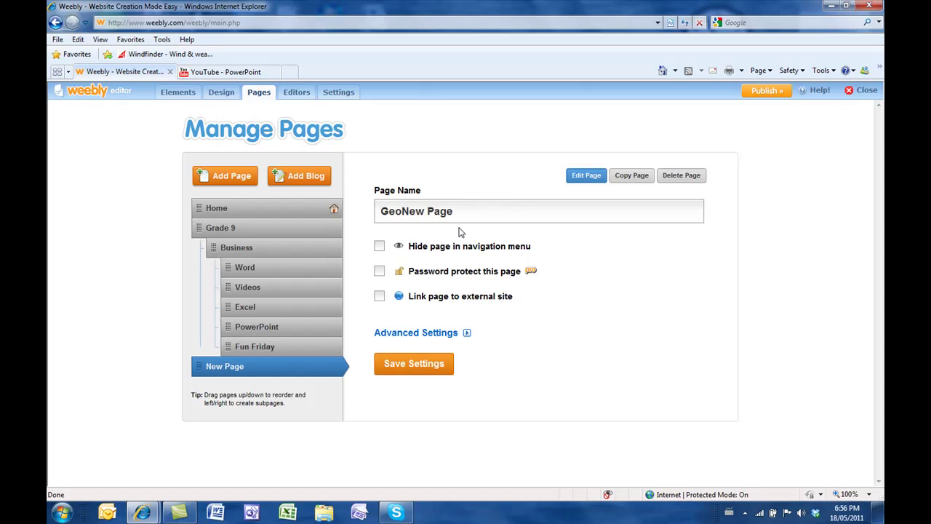
key(Delete)
key(Delete)
key(Delete)
key(Delete)
key(Delete)
key(Delete)
key(Delete)
- Make the new page a subpage of Grade 9 and save its settings
drag(223, 370, 249, 368)
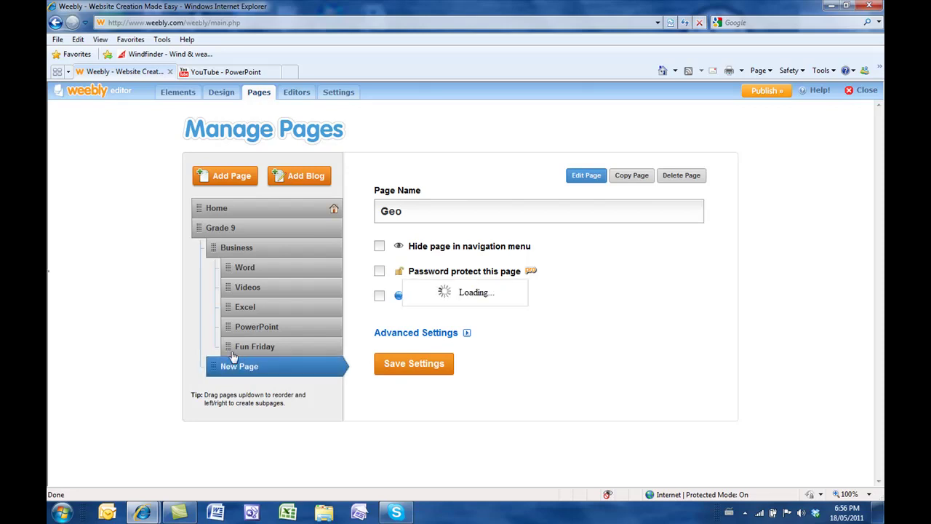
click(411, 359)
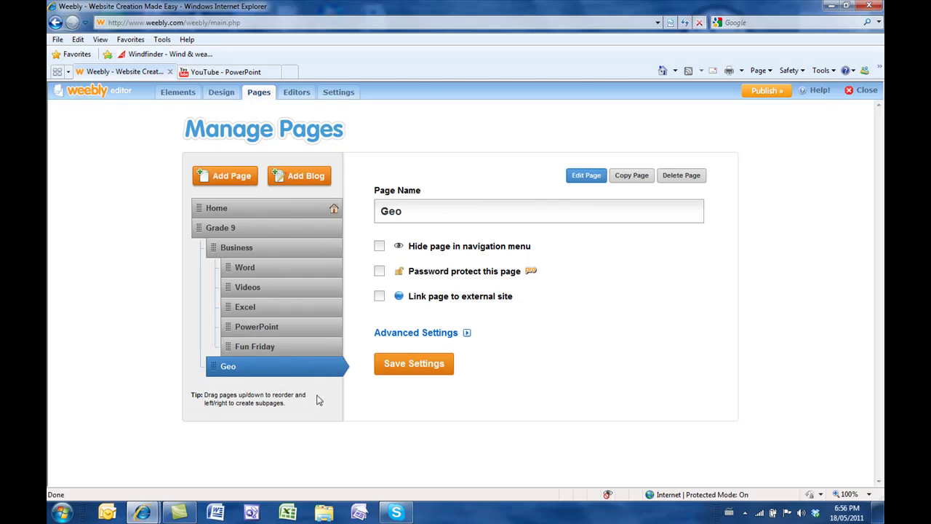
click(398, 363)
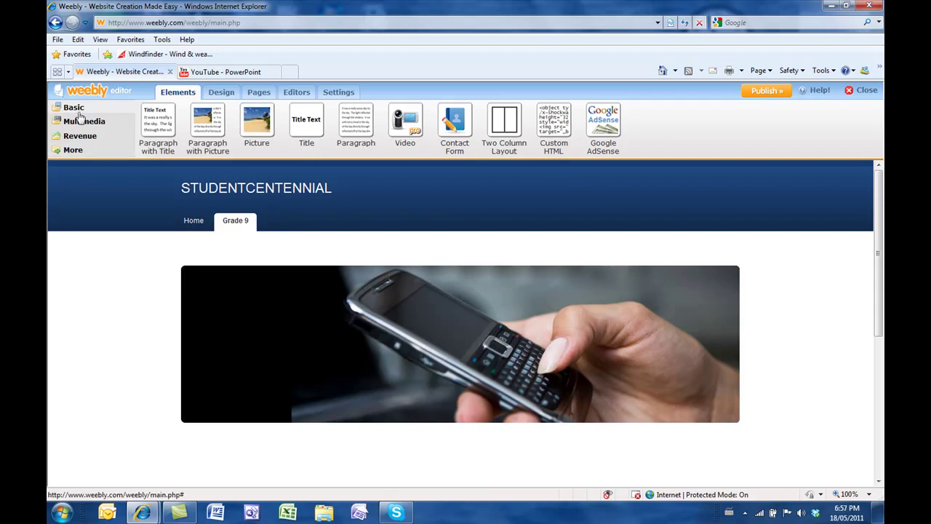
- Open the Geo page for editing and add a Two Column Layout below the header image
click(270, 98)
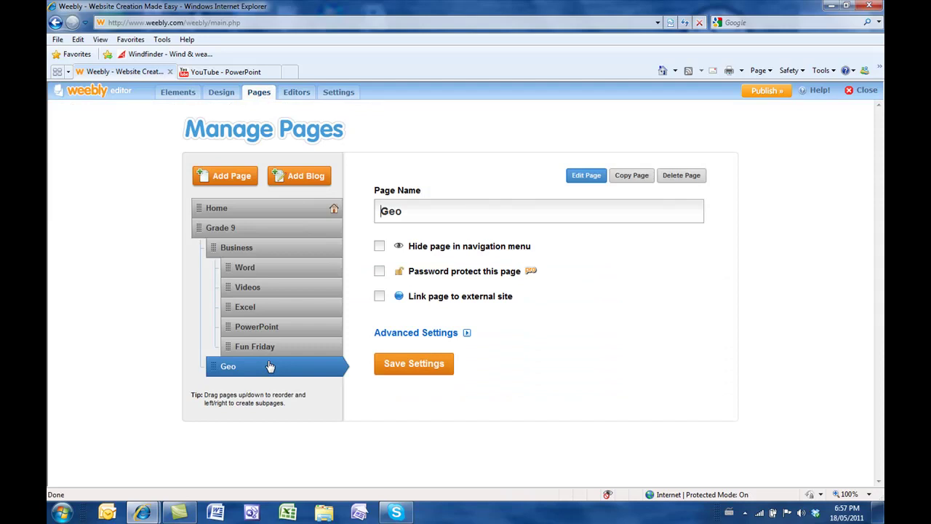
click(586, 181)
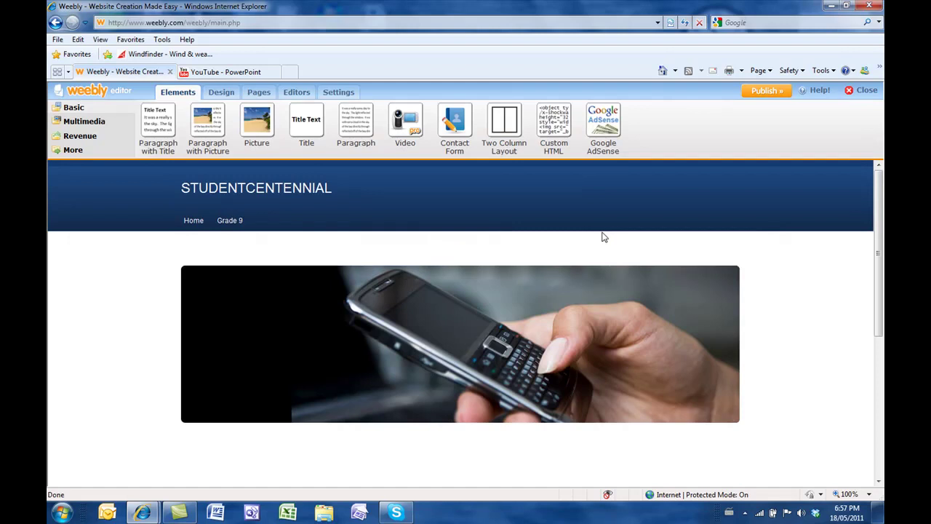
scroll(616, 246, down, 2)
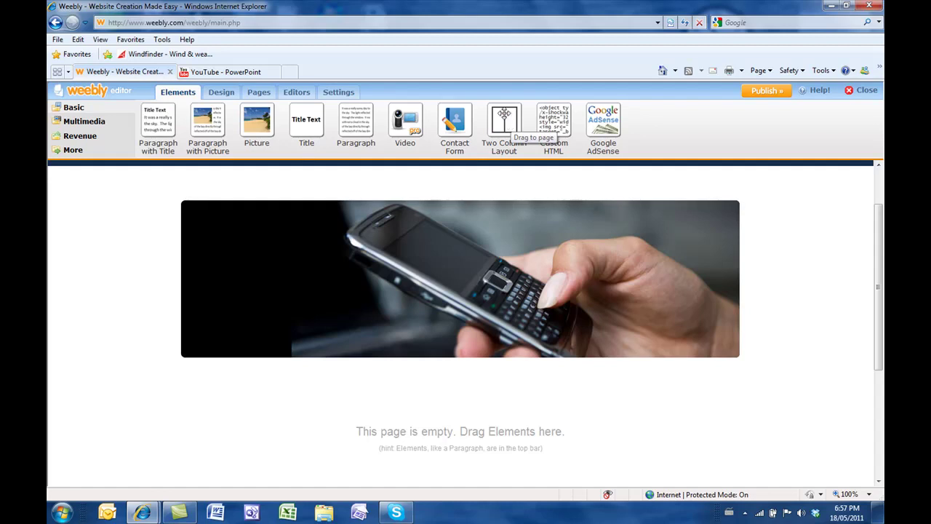
drag(506, 122, 400, 429)
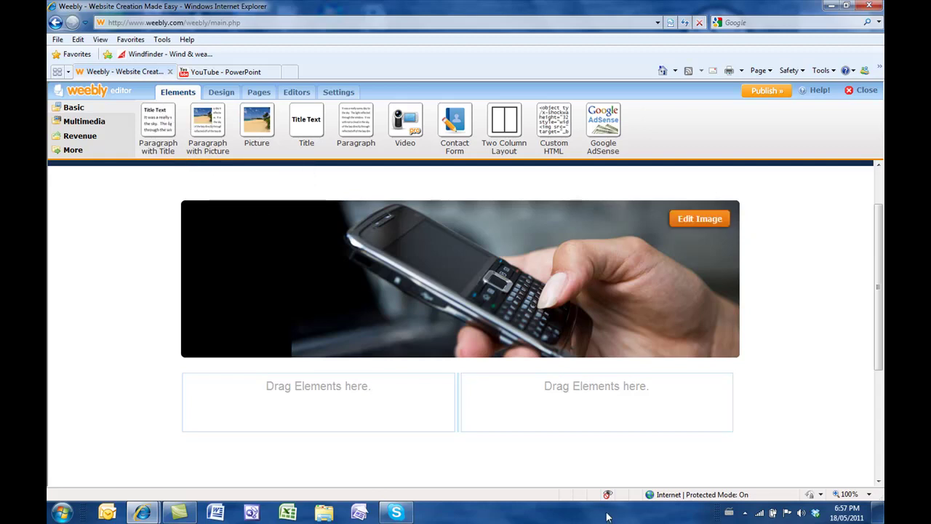
- Nest another Two Column Layout inside each of the two columns to divide the row into four
mouse_move(579, 428)
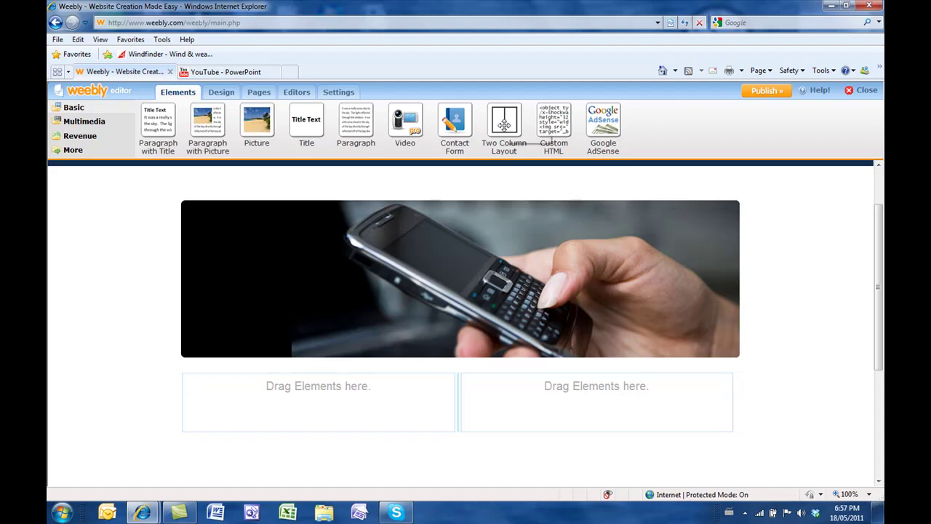
drag(501, 121, 311, 419)
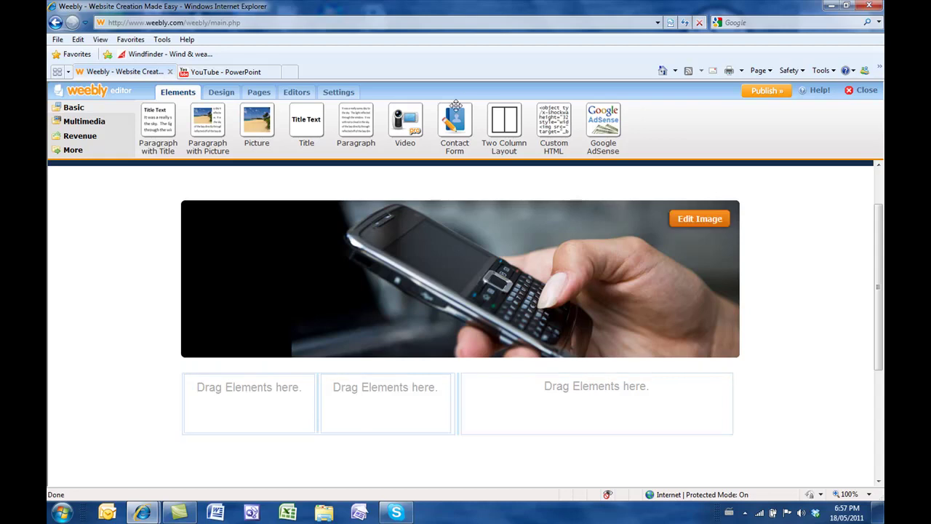
drag(512, 115, 604, 403)
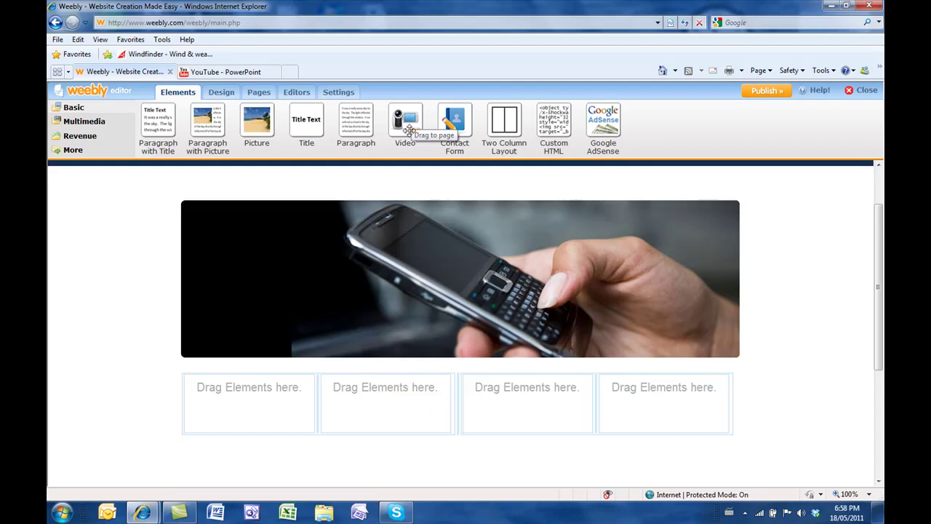
- Place a YouTube Video element in the first of the four columns
click(115, 122)
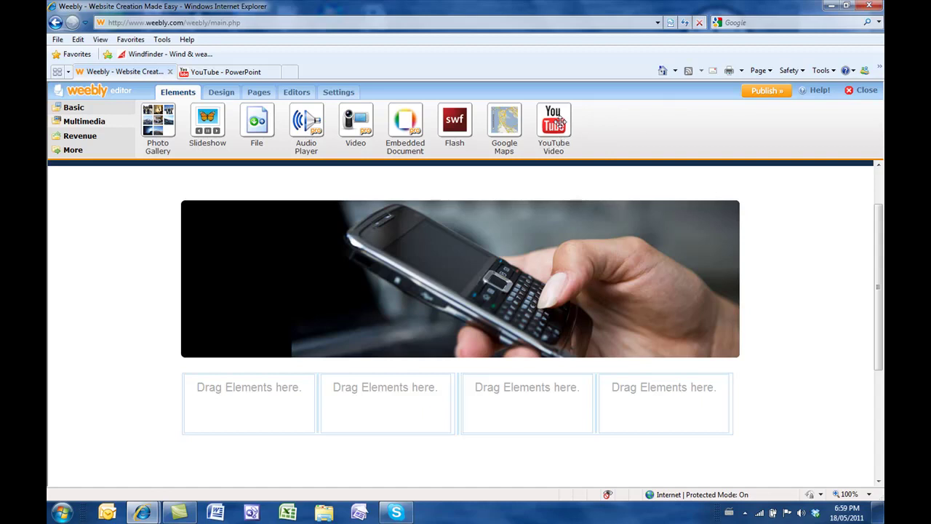
drag(561, 122, 234, 407)
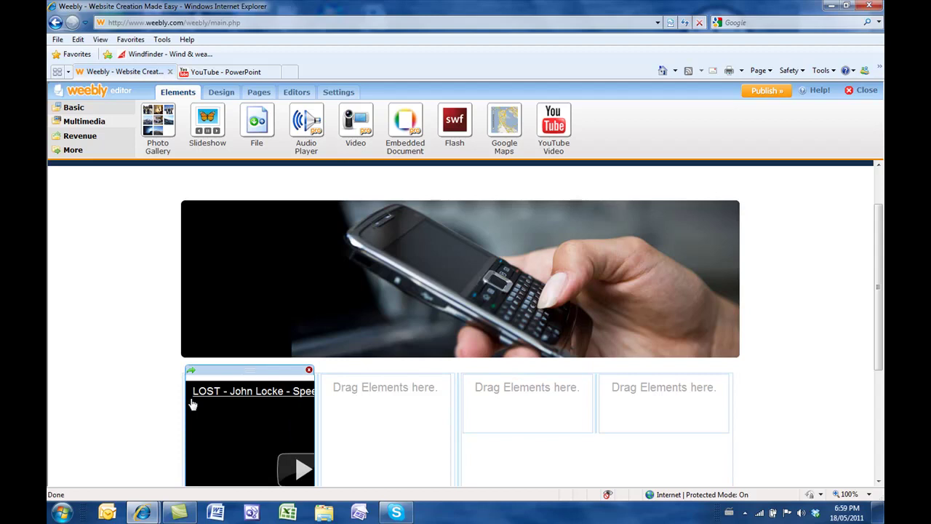
scroll(214, 391, down, 3)
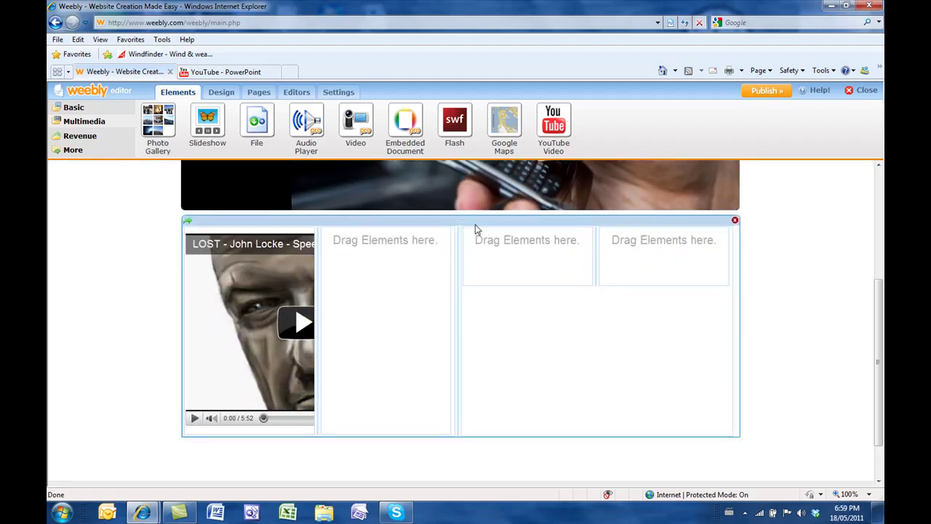
- Try to delete the nested two-column layout that holds the YouTube video
click(449, 222)
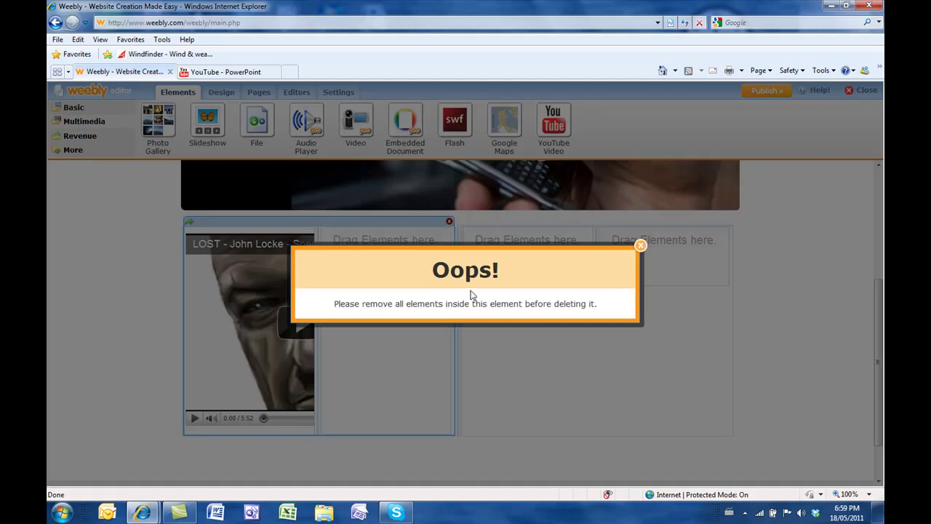
click(641, 246)
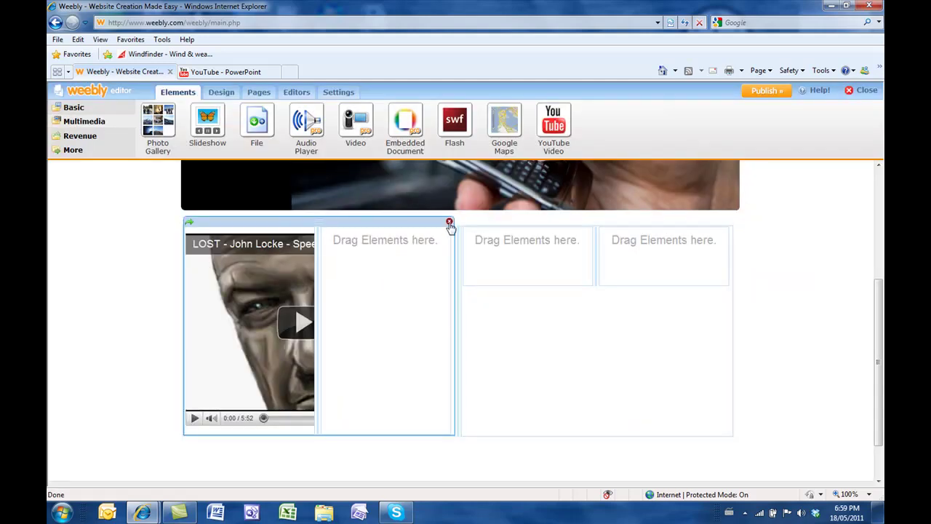
click(450, 223)
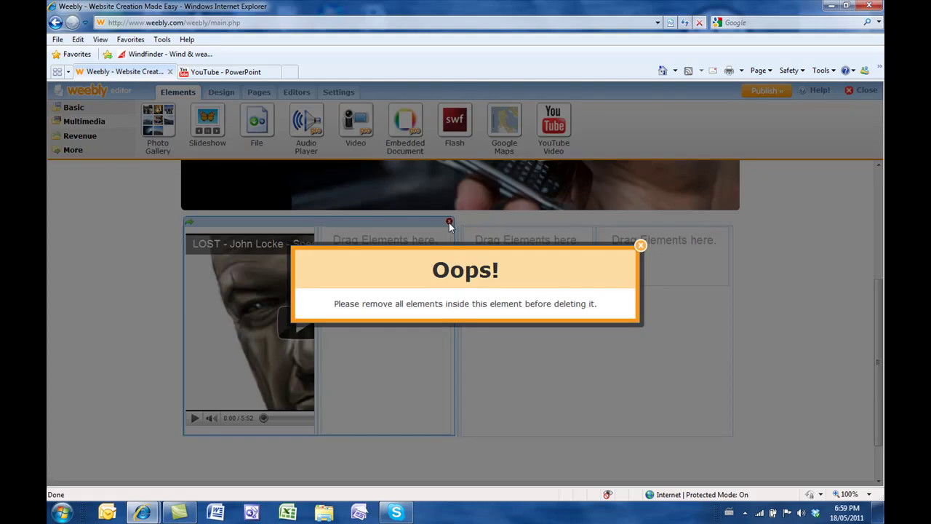
click(641, 245)
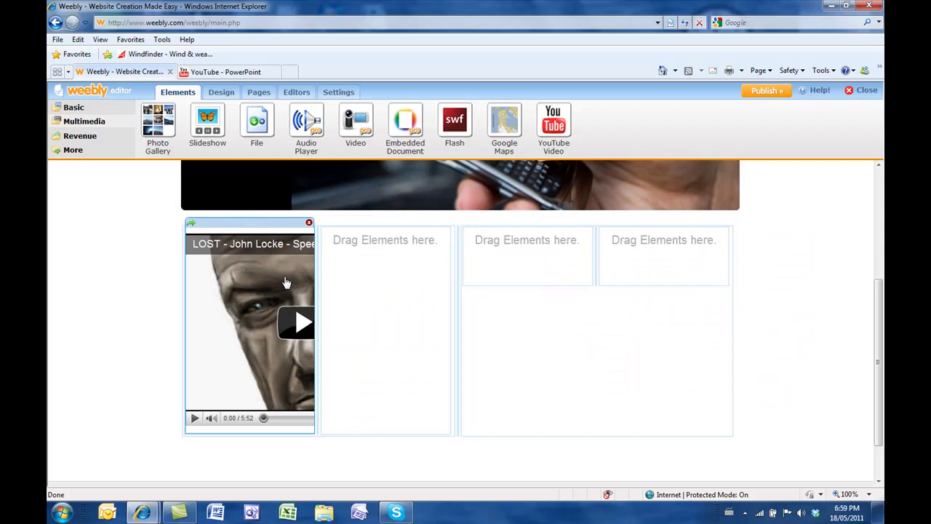
- Select the placeholder video element and pause it, and copy the PowerPoint video's share link from its YouTube page
click(301, 329)
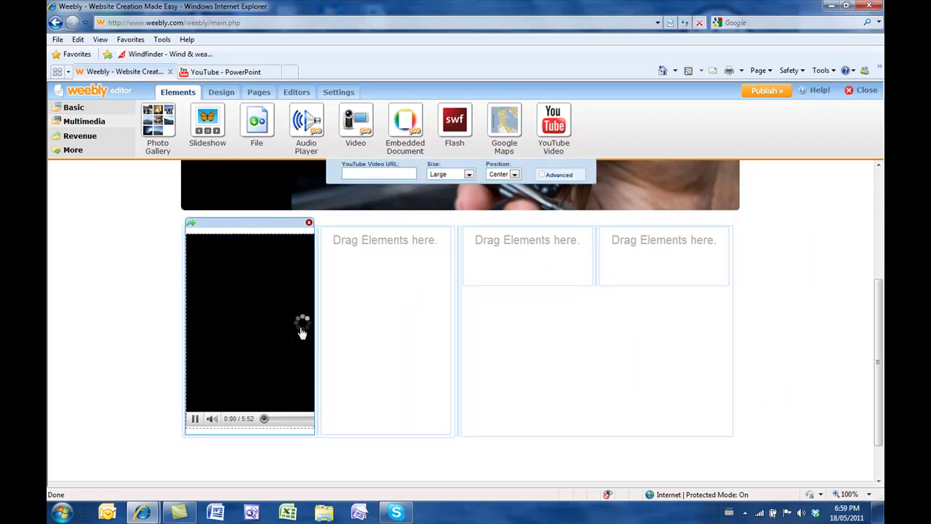
click(194, 422)
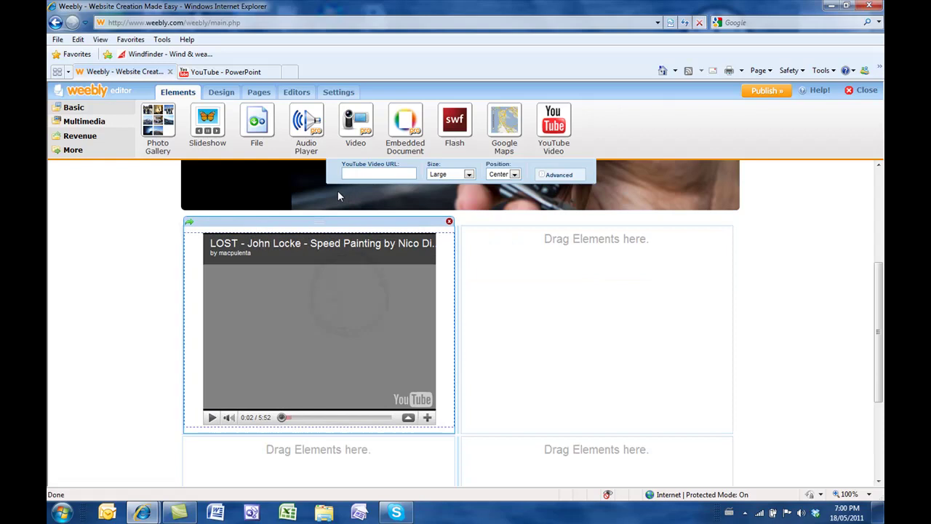
click(267, 72)
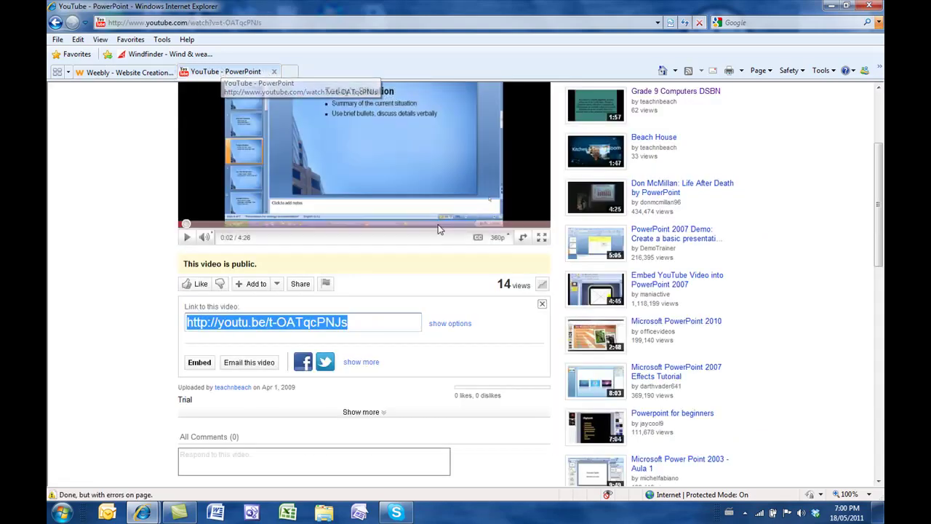
scroll(381, 154, up, 3)
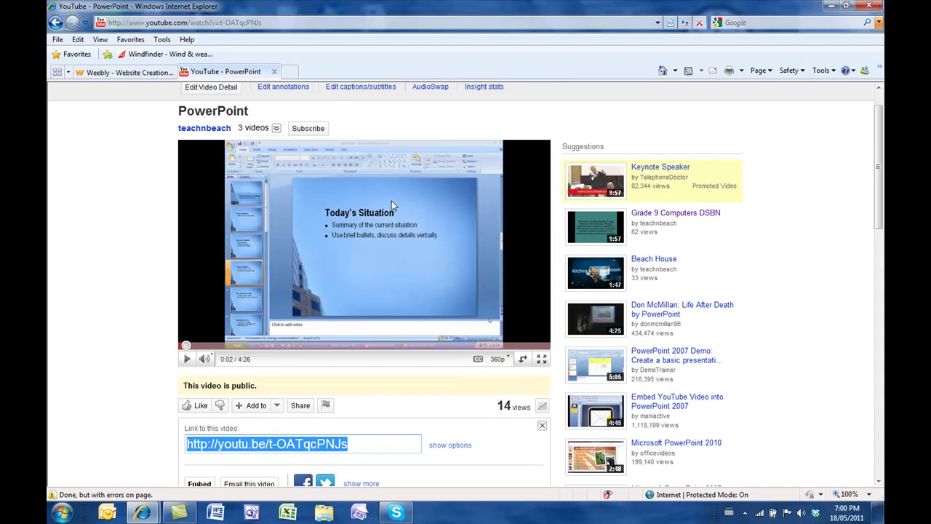
scroll(391, 206, down, 3)
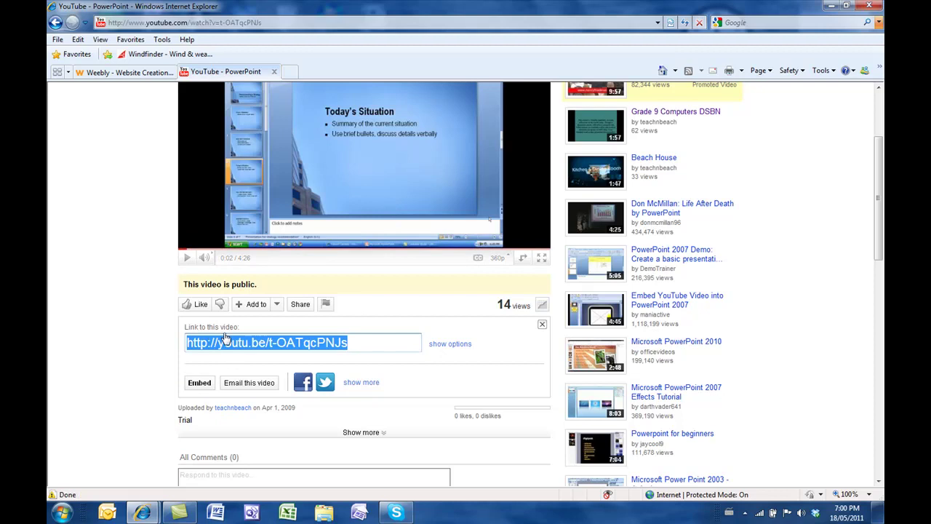
right_click(303, 345)
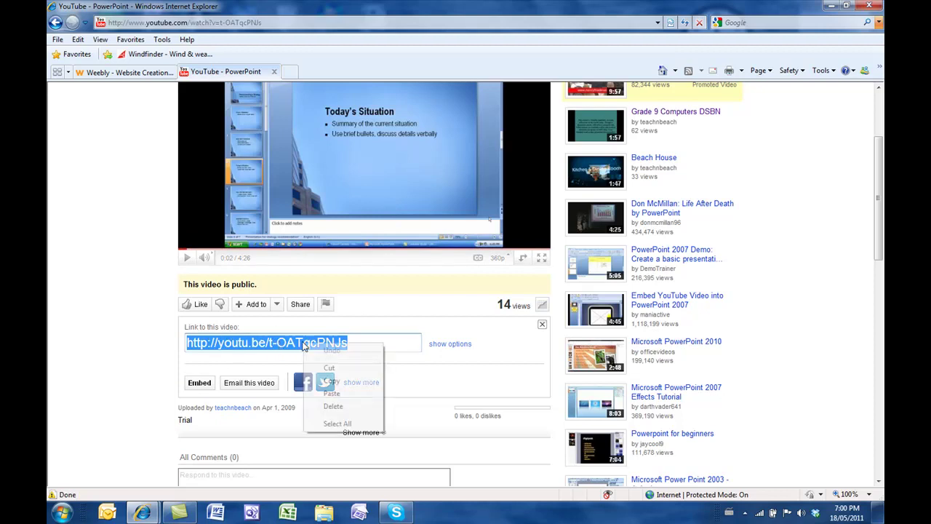
click(331, 380)
click(134, 71)
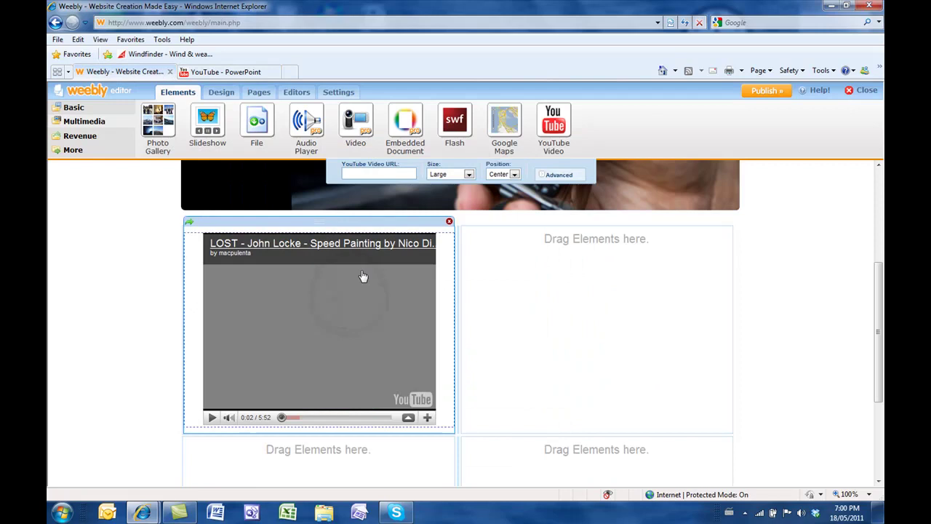
right_click(383, 174)
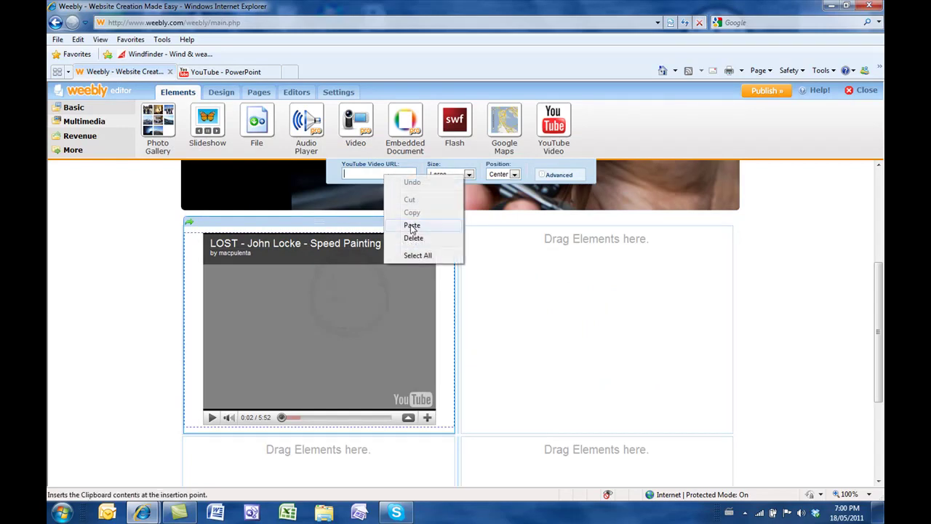
click(410, 223)
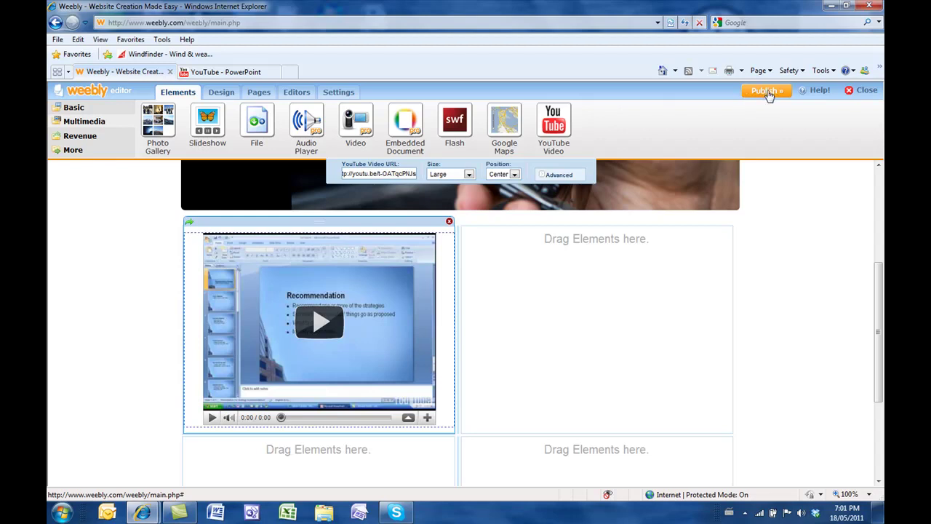
- Publish the website to the Weebly subdomain studentcentennial and open the published site in a maximized window
click(766, 92)
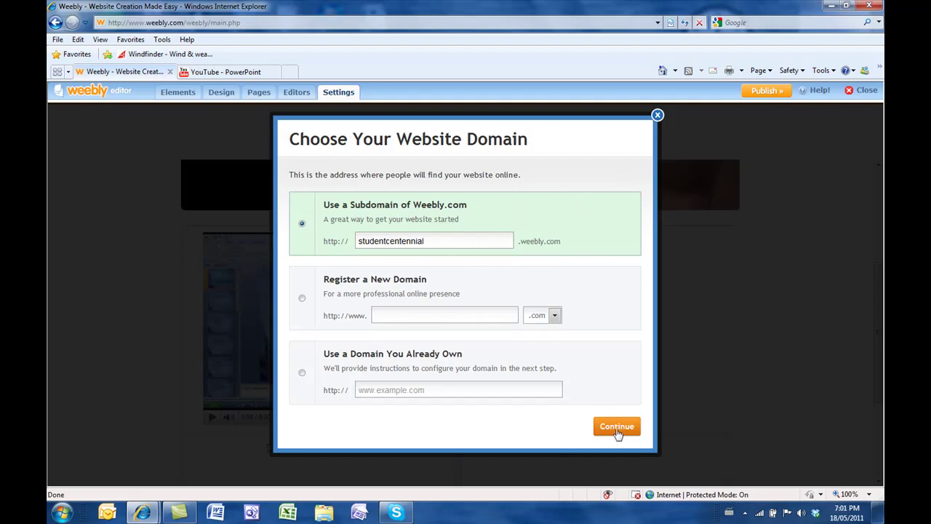
click(617, 432)
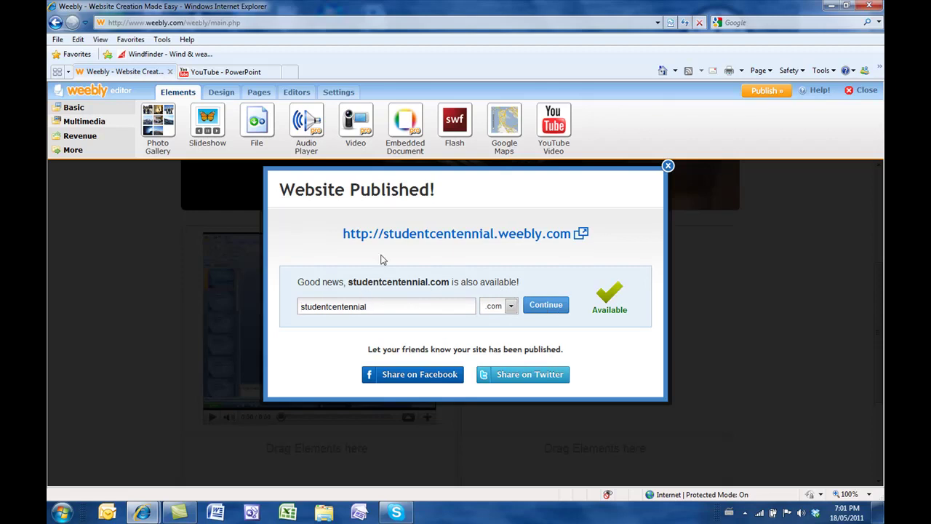
click(450, 245)
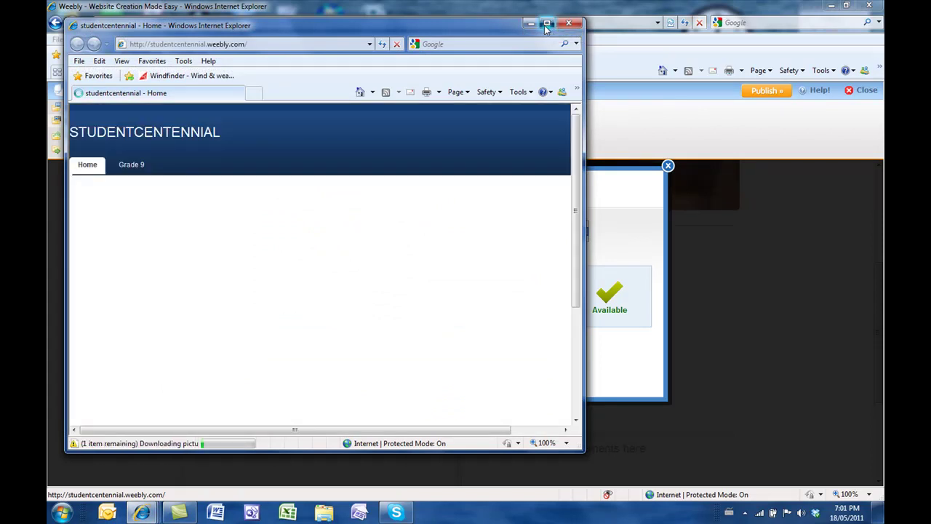
click(546, 24)
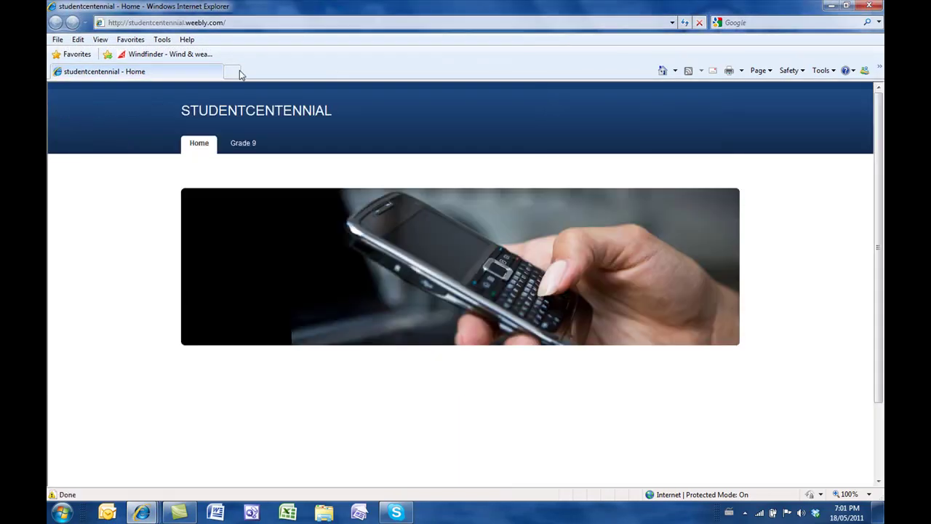
- Open the Geo page under Grade 9 on the published site, and play and pause its embedded PowerPoint video
mouse_move(244, 150)
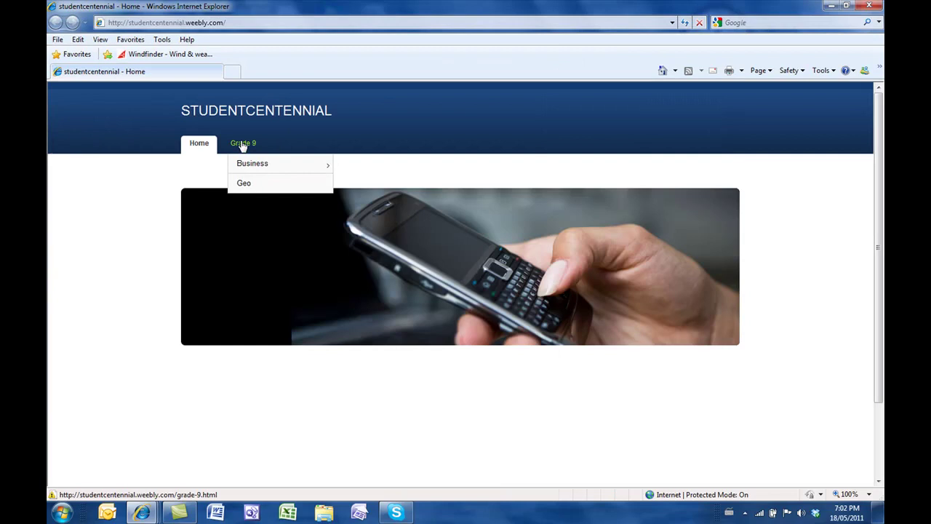
mouse_move(251, 165)
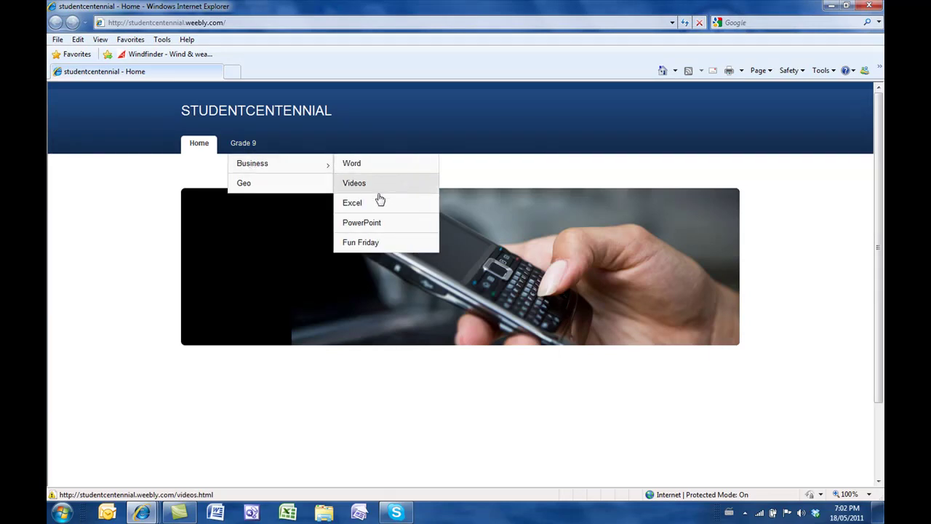
click(244, 186)
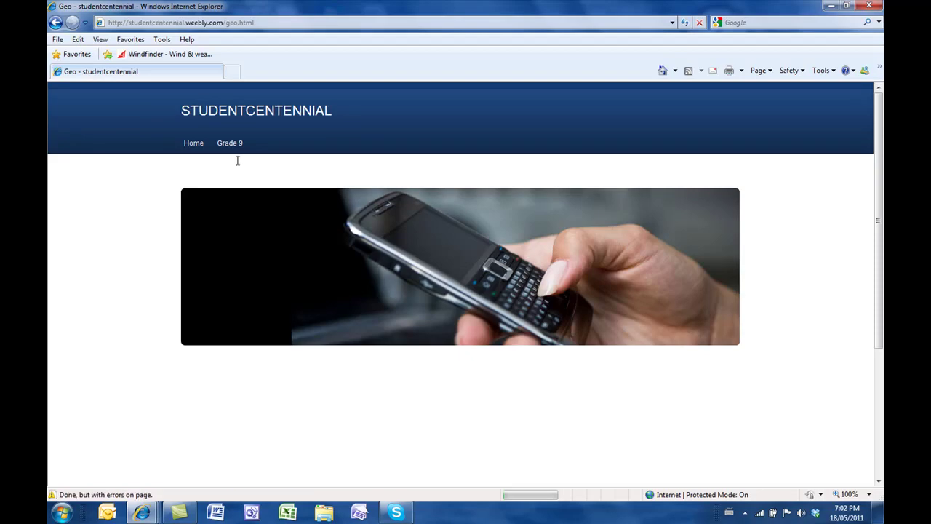
scroll(293, 260, down, 3)
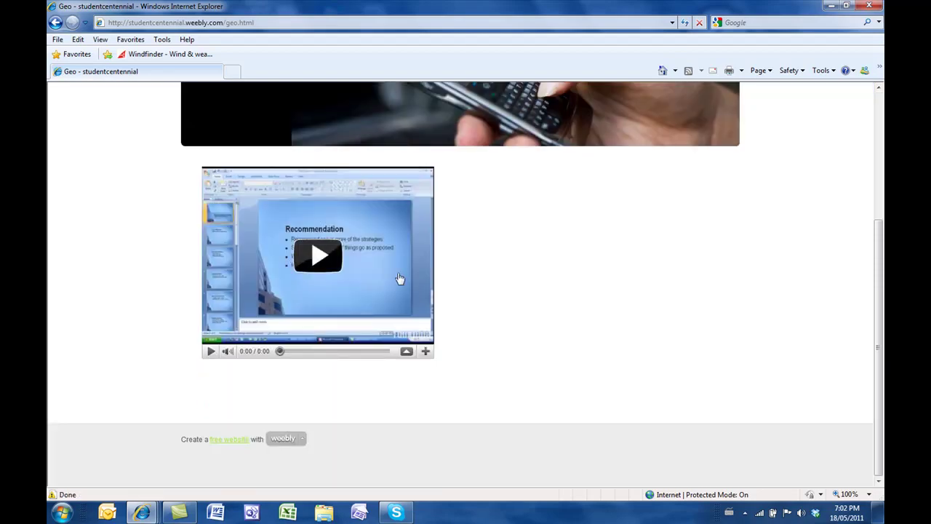
click(317, 260)
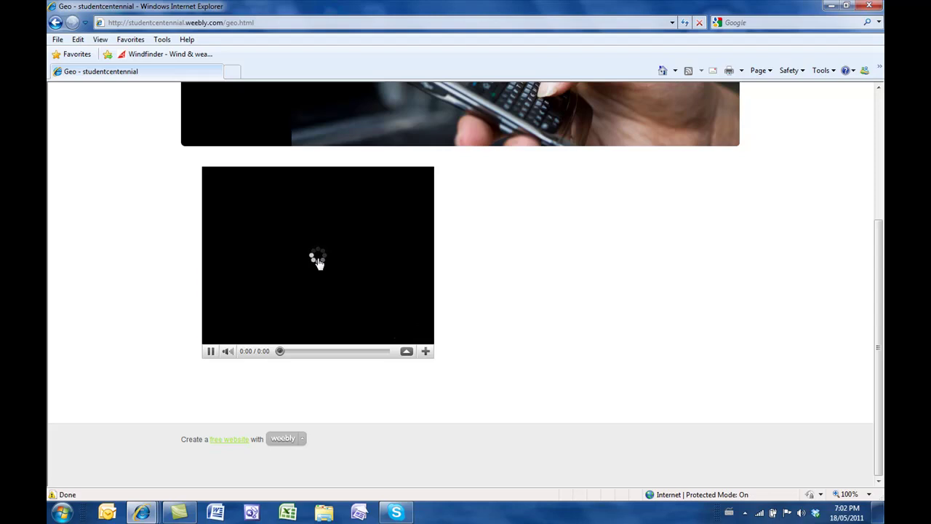
click(211, 353)
scroll(484, 363, up, 3)
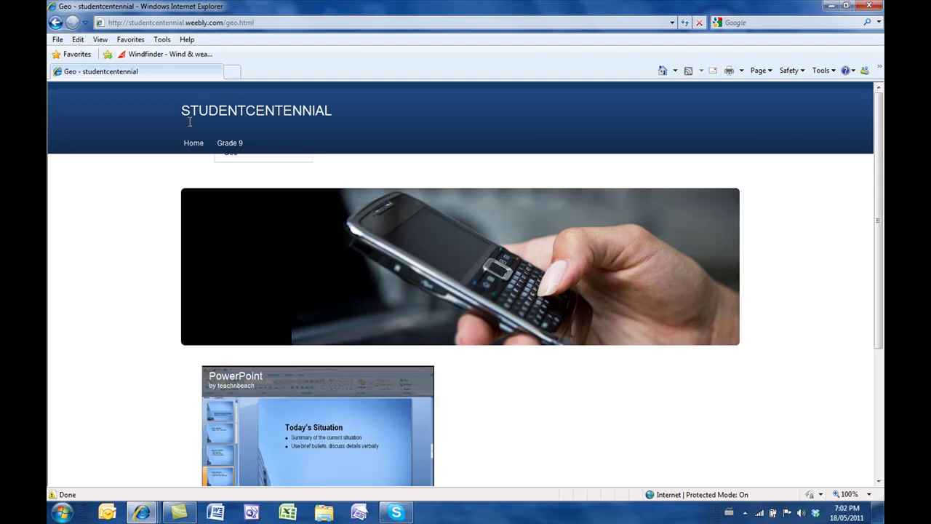
- Leave the published site from its Home page, dismiss the publishing confirmation and exit the editor to the site list
click(198, 149)
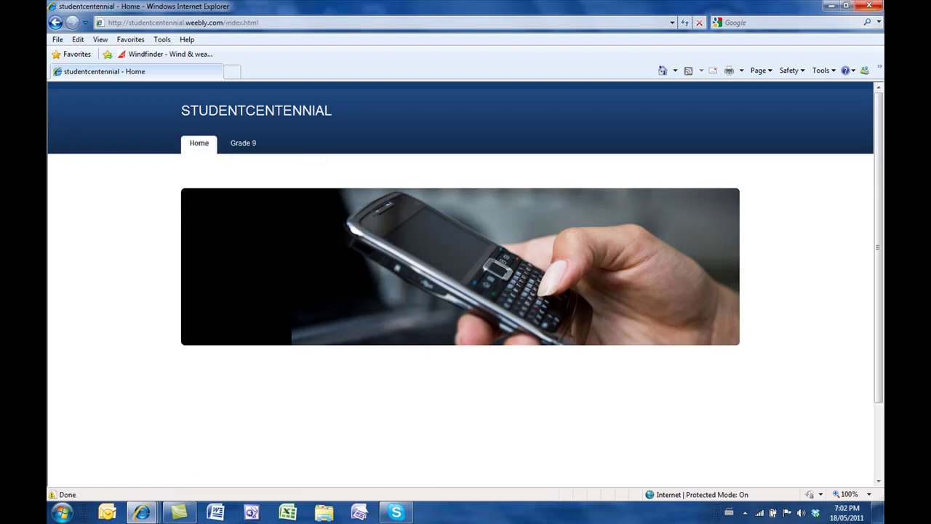
click(875, 8)
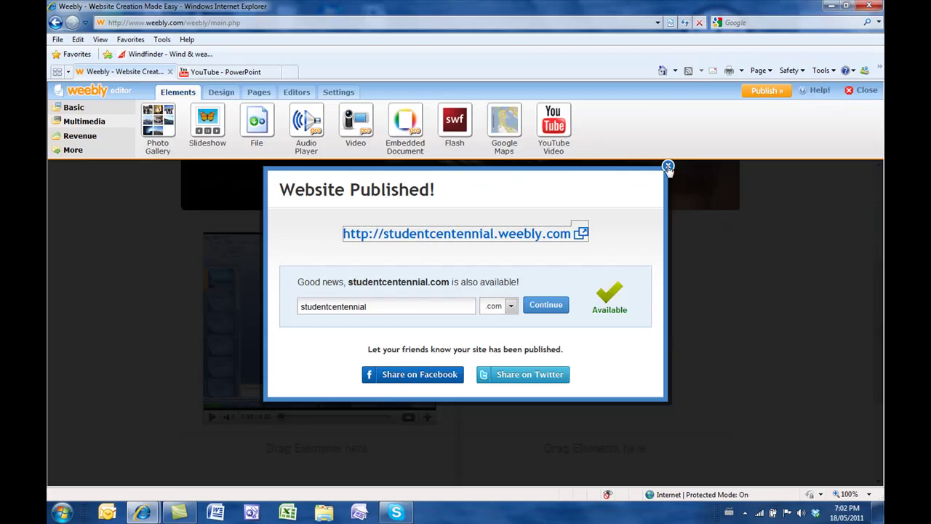
click(667, 166)
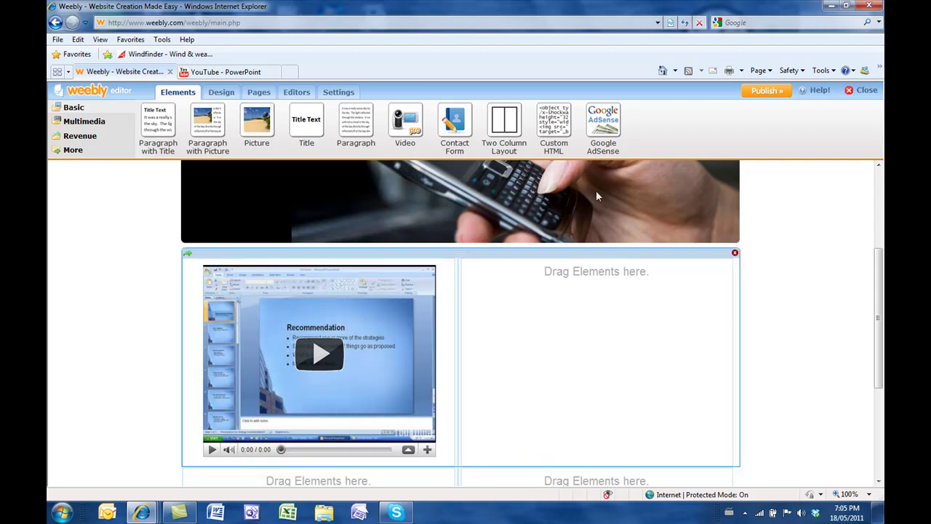
click(865, 93)
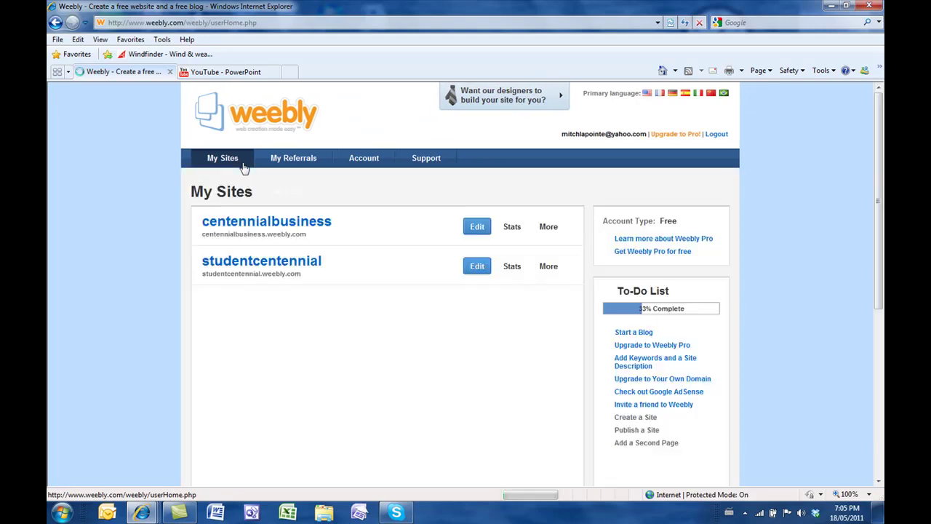
- Examine the studentcentennial site's statistics, showing the unique visitors graph and the top pages and referring sites sections
click(331, 230)
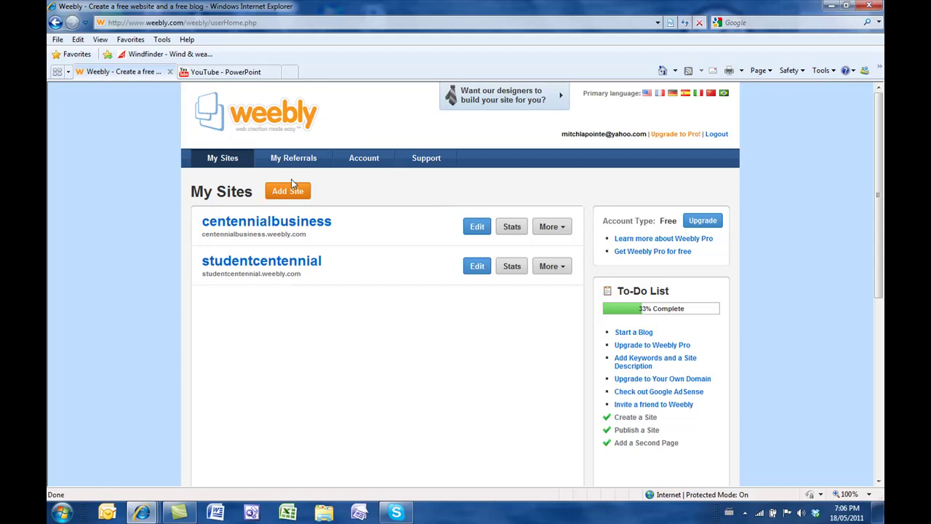
click(512, 266)
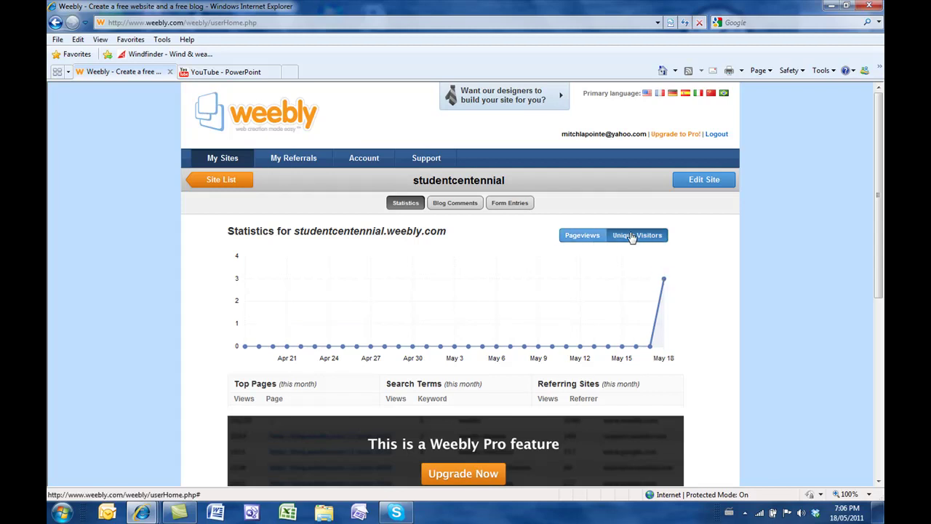
click(632, 237)
mouse_move(660, 282)
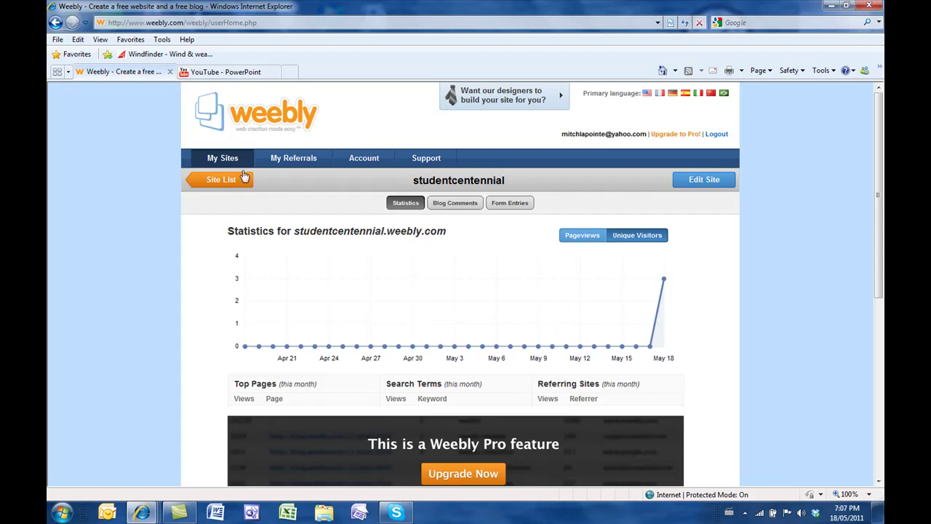
scroll(794, 236, down, 1)
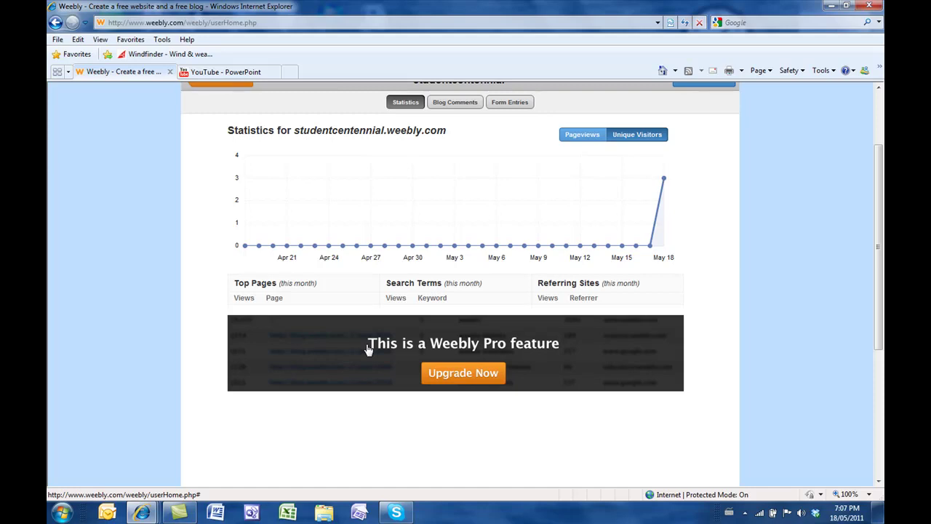
scroll(453, 221, up, 1)
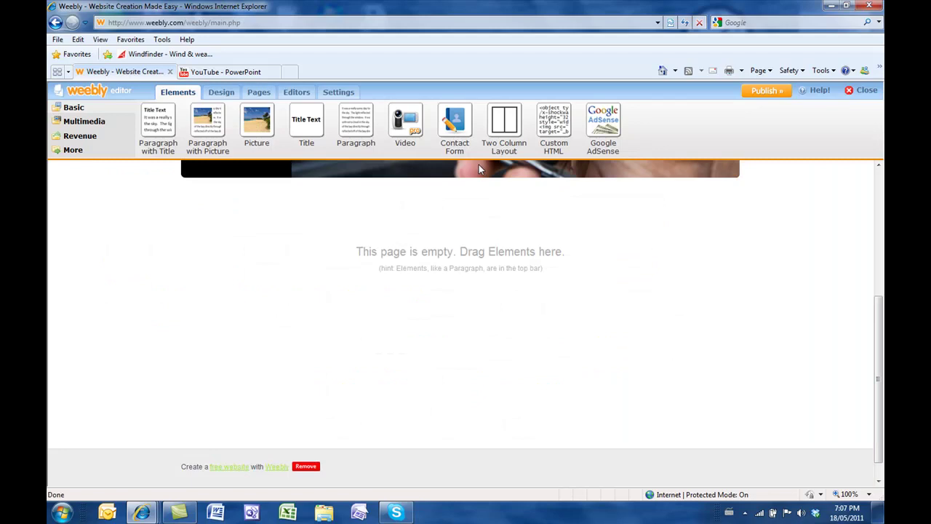
- Place a Contact Form element on the empty page below the header image and look over its fields
drag(458, 119, 304, 218)
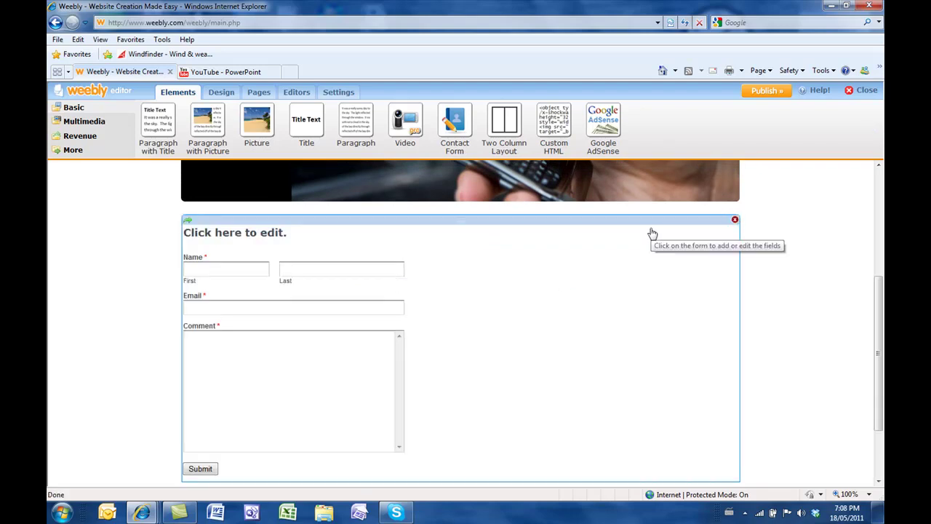
scroll(356, 286, down, 3)
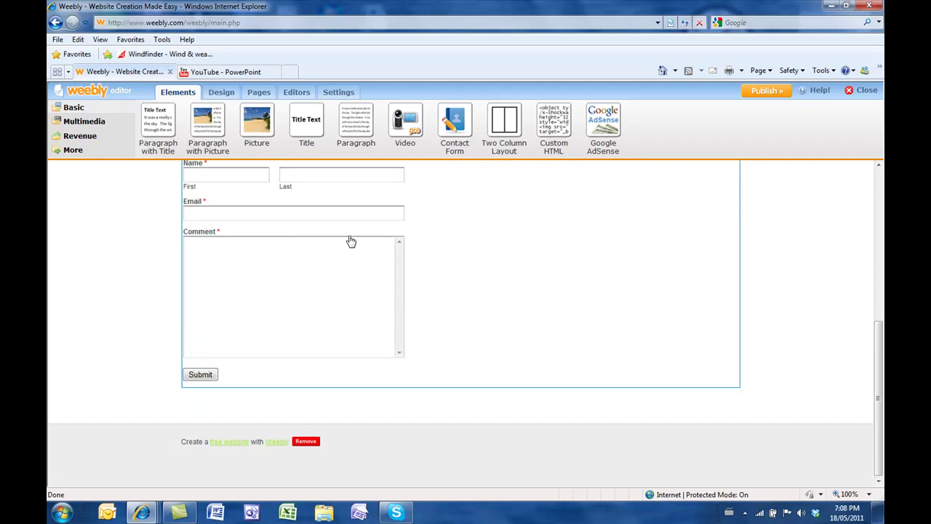
scroll(339, 240, up, 1)
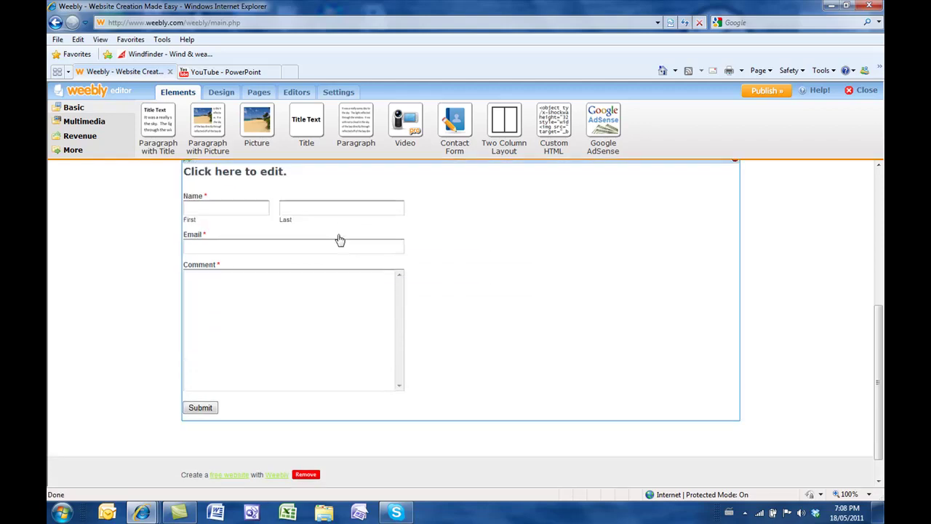
scroll(339, 240, up, 3)
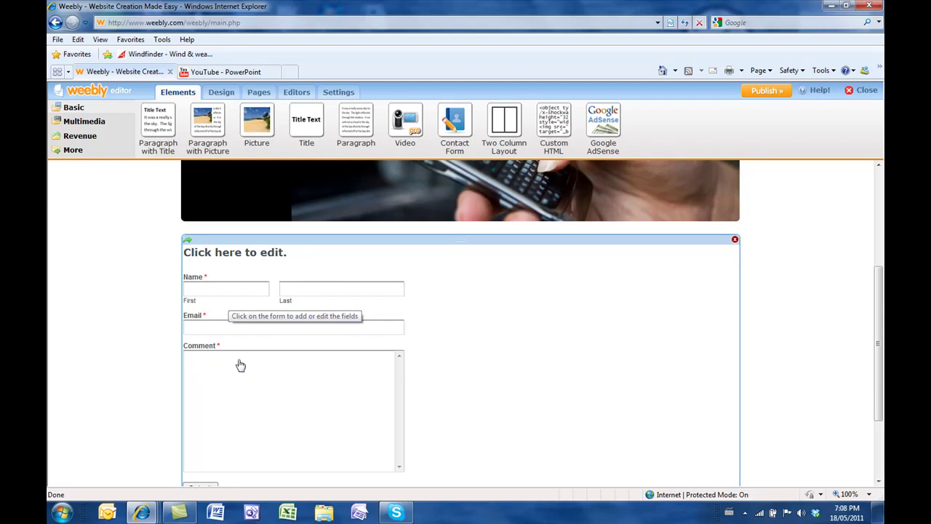
scroll(236, 367, down, 1)
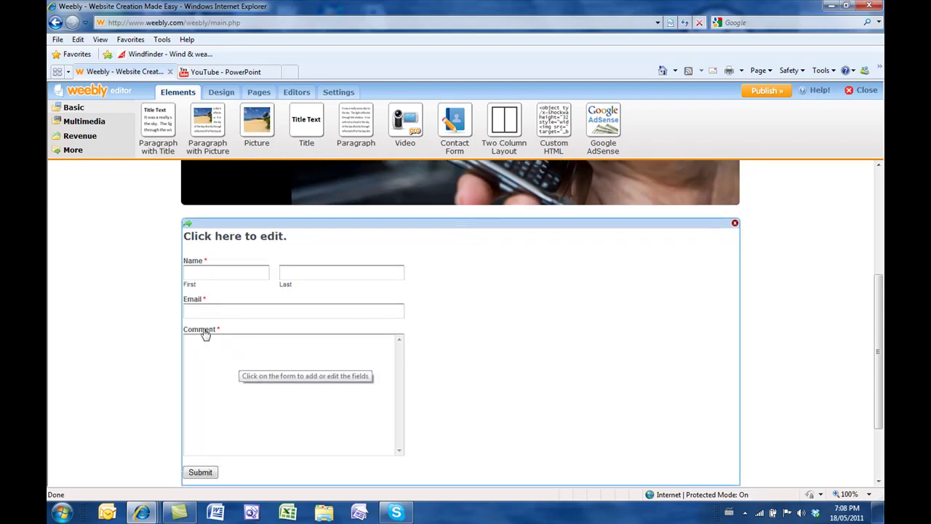
- Open the contact form for editing and delete its Comment field
click(278, 242)
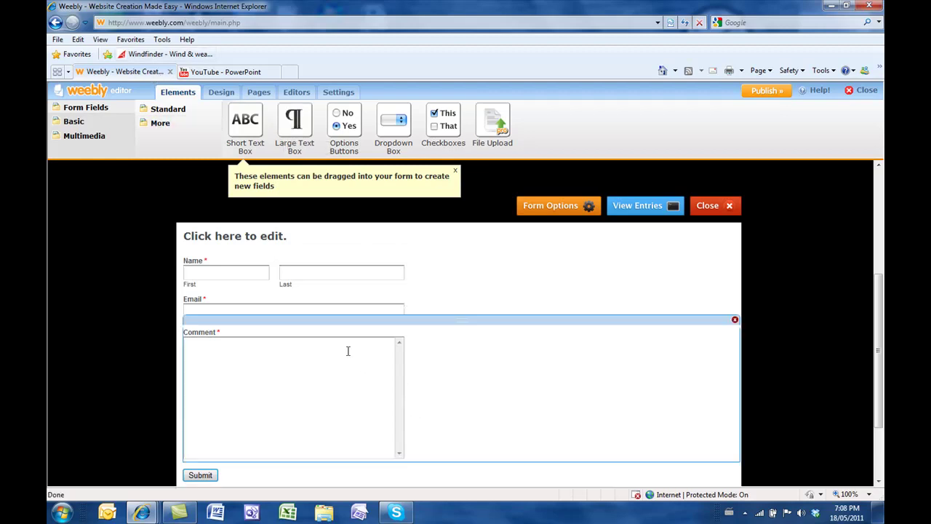
click(376, 336)
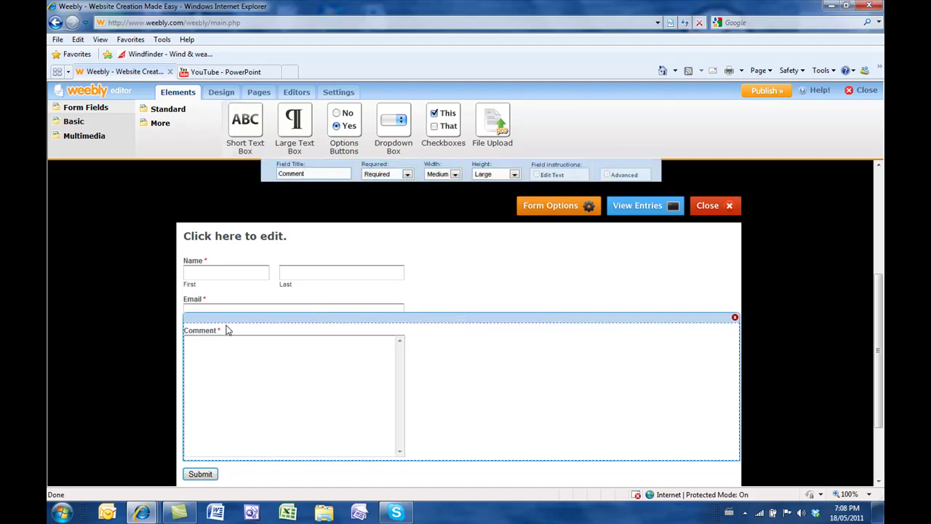
click(734, 317)
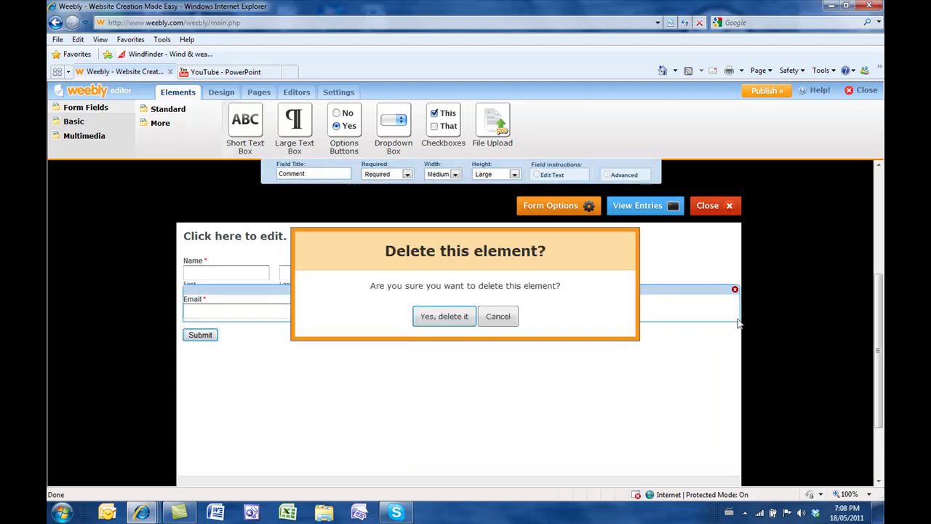
click(467, 315)
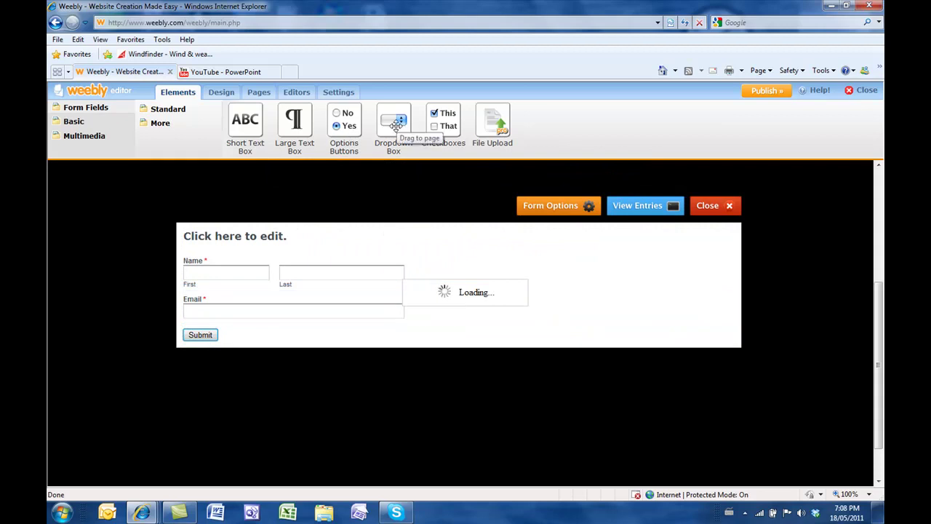
- Add a Dropdown Box field between Email and Submit, and view its editable list of options
drag(395, 125, 243, 344)
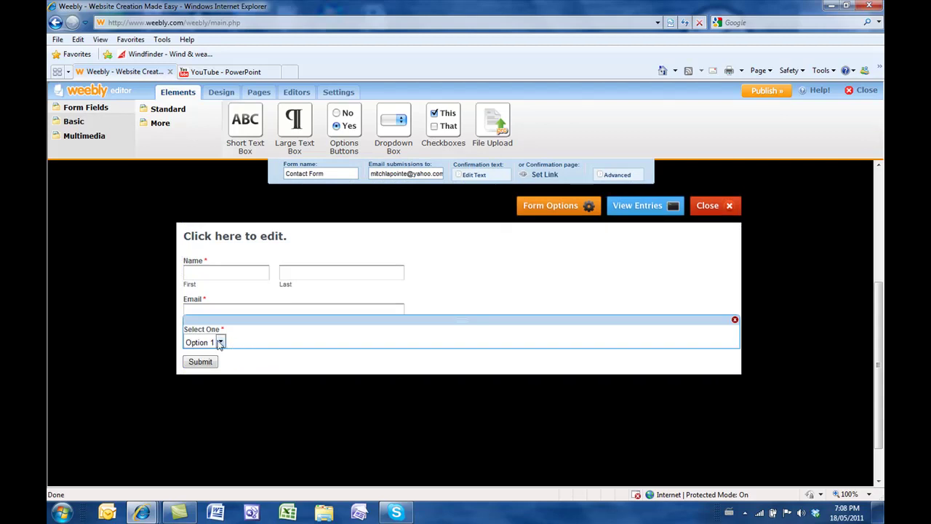
click(221, 342)
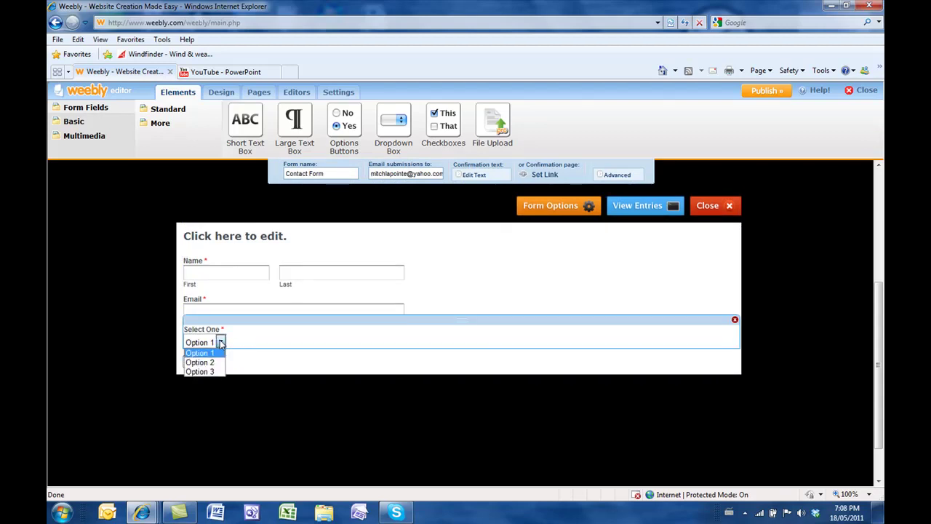
click(225, 334)
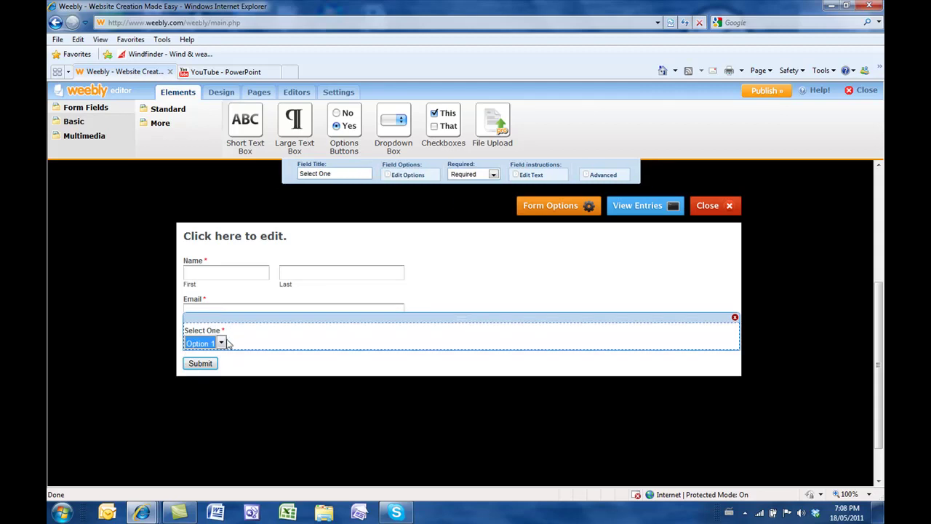
click(418, 177)
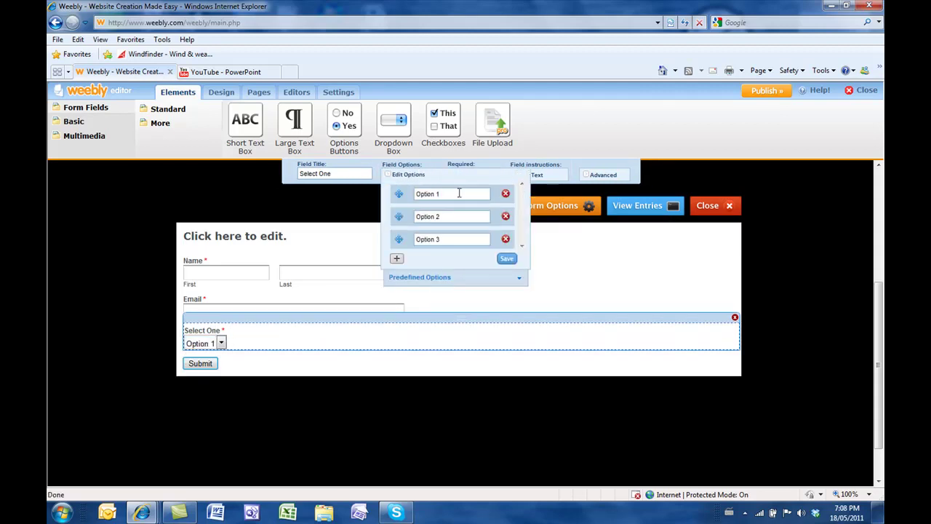
click(354, 196)
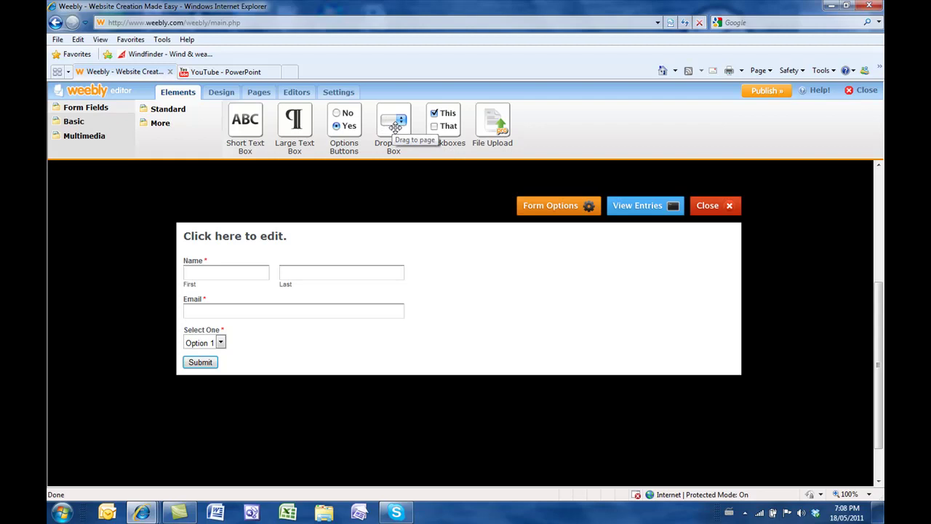
- Review the form options and confirmation text setting, close the form editor and dismiss the Windows color scheme prompt
click(590, 209)
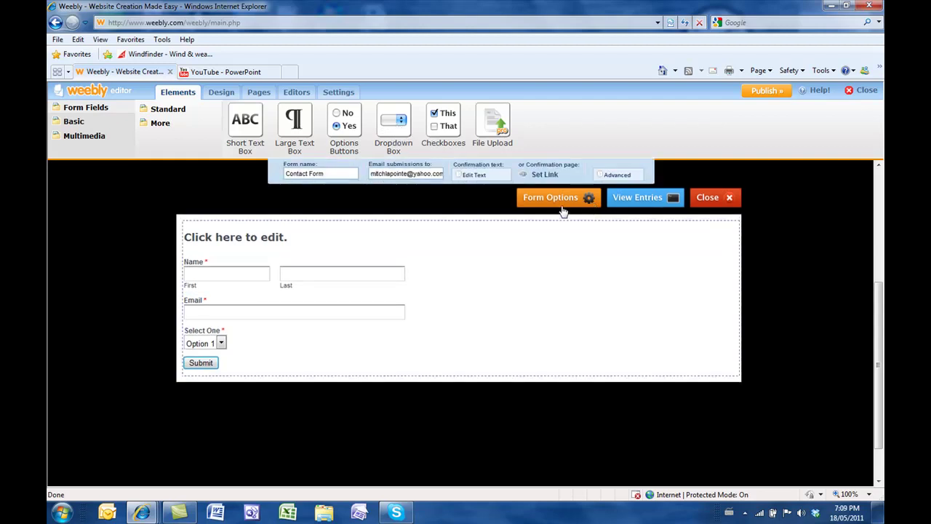
click(473, 175)
click(473, 175)
click(726, 197)
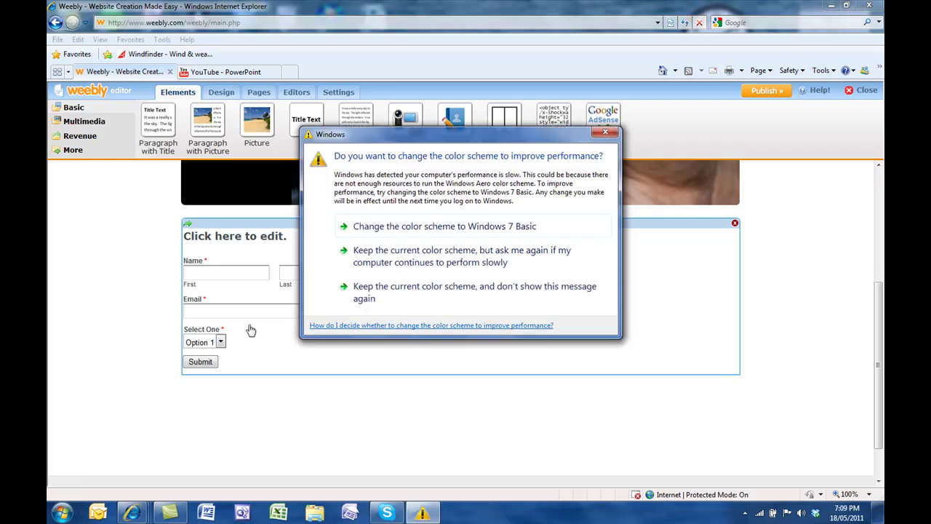
click(604, 132)
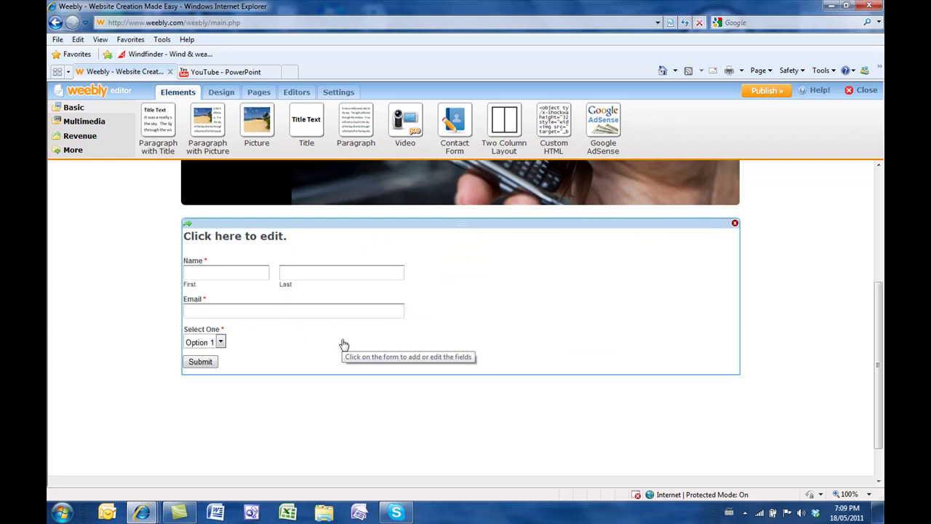